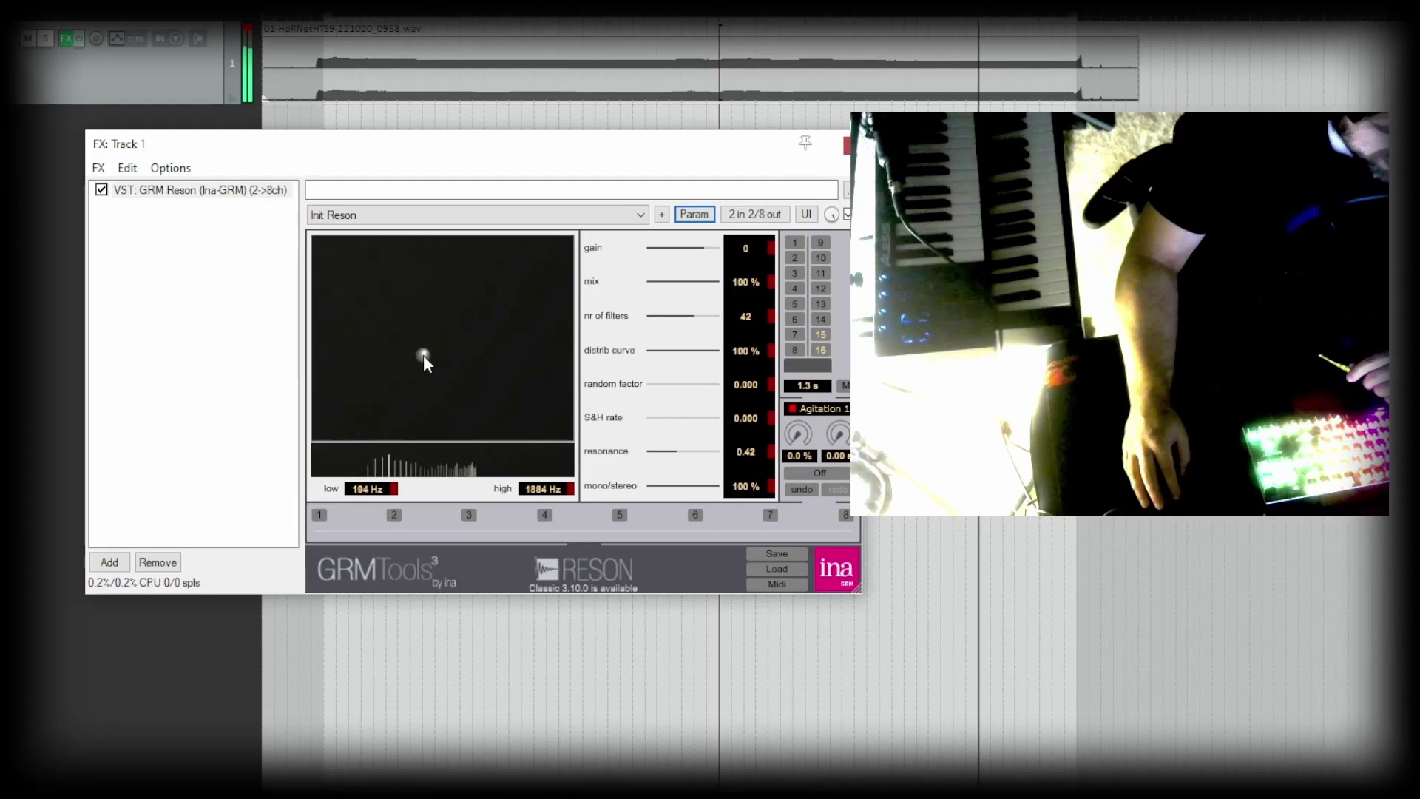
Step: Shift the GRM Reson filter band upward and modulate its Width with an LFO at 0.2069 Hz and 73% strength
left_click_drag(423, 354, 455, 349)
left_click(693, 214)
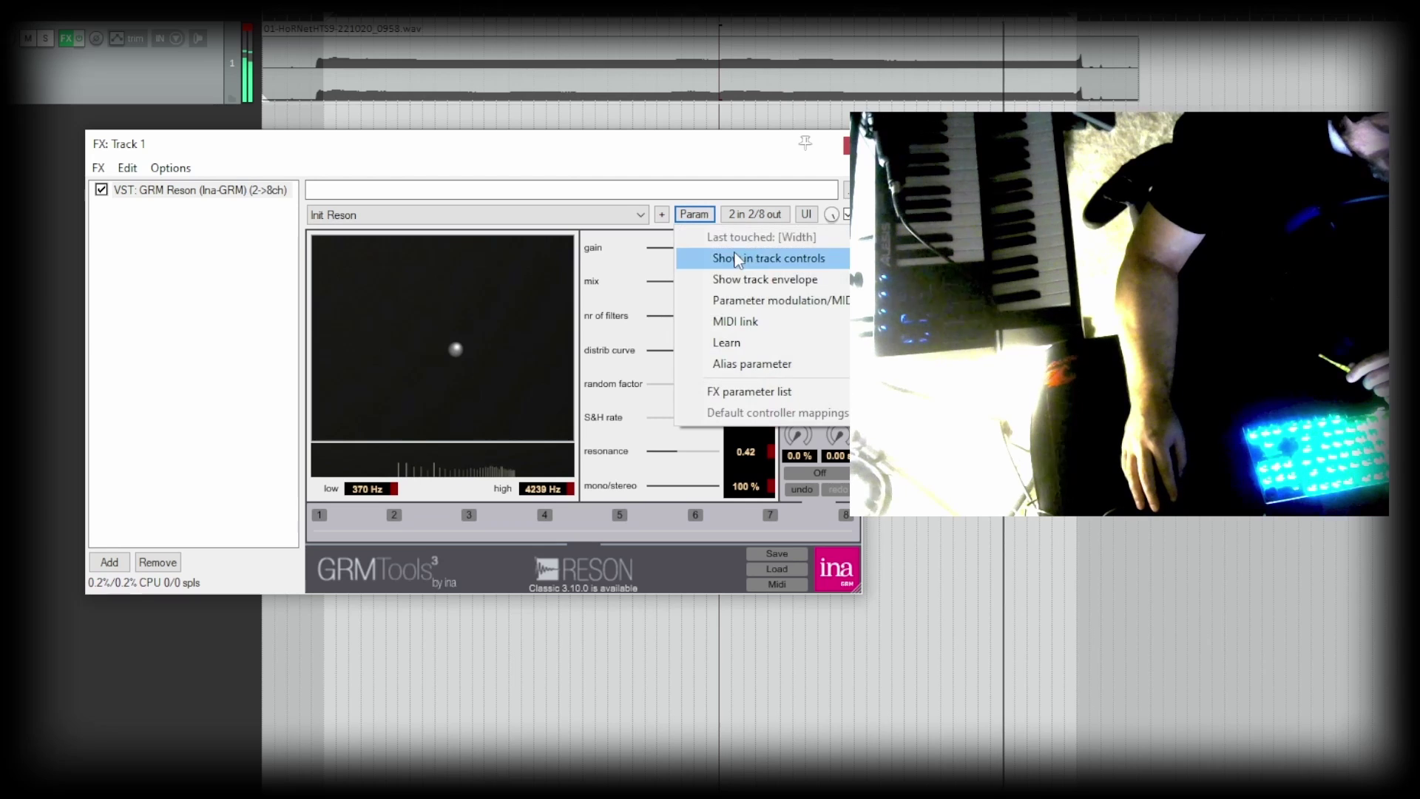
left_click(739, 301)
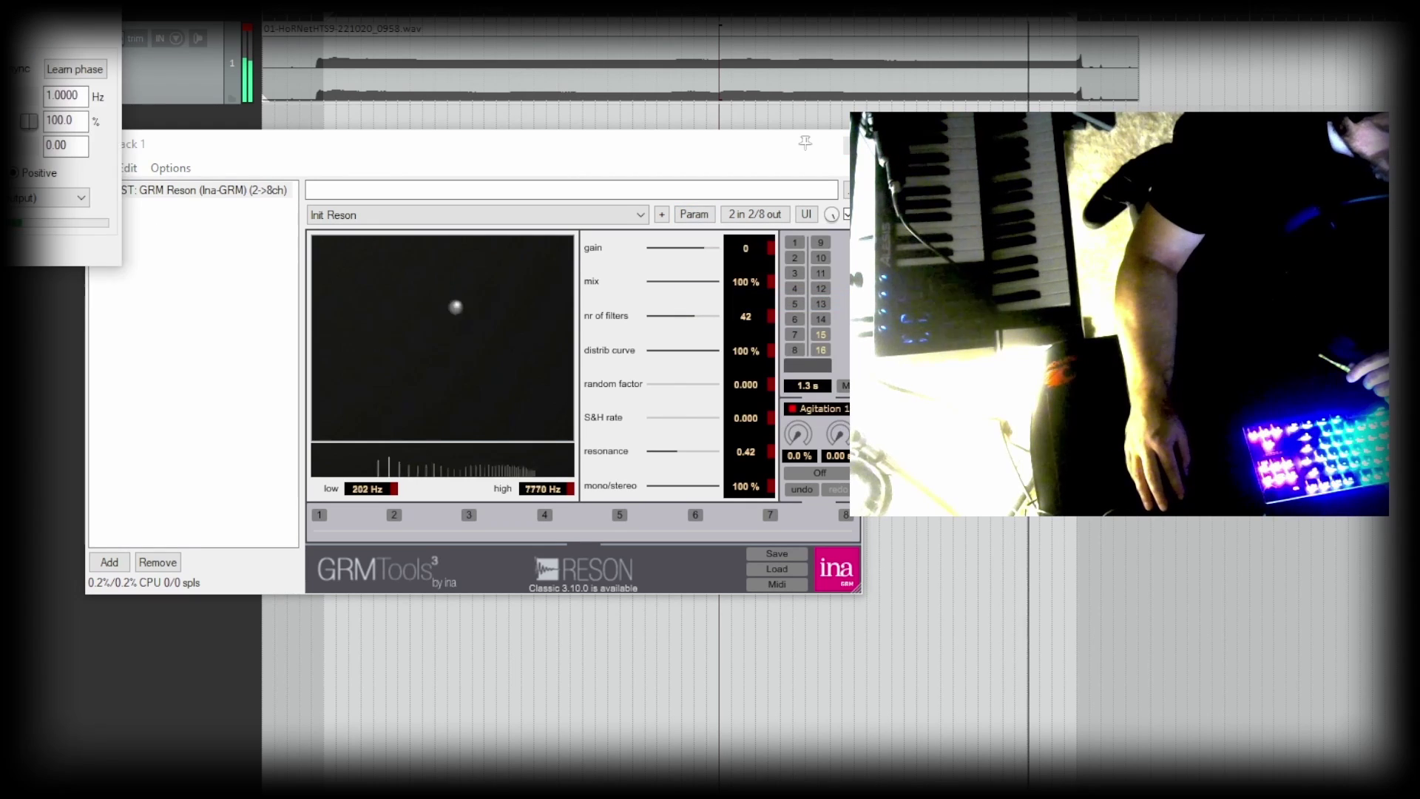
mouse_move(6, 96)
left_mouse_down()
mouse_move(23, 120)
mouse_move(2, 121)
left_mouse_up()
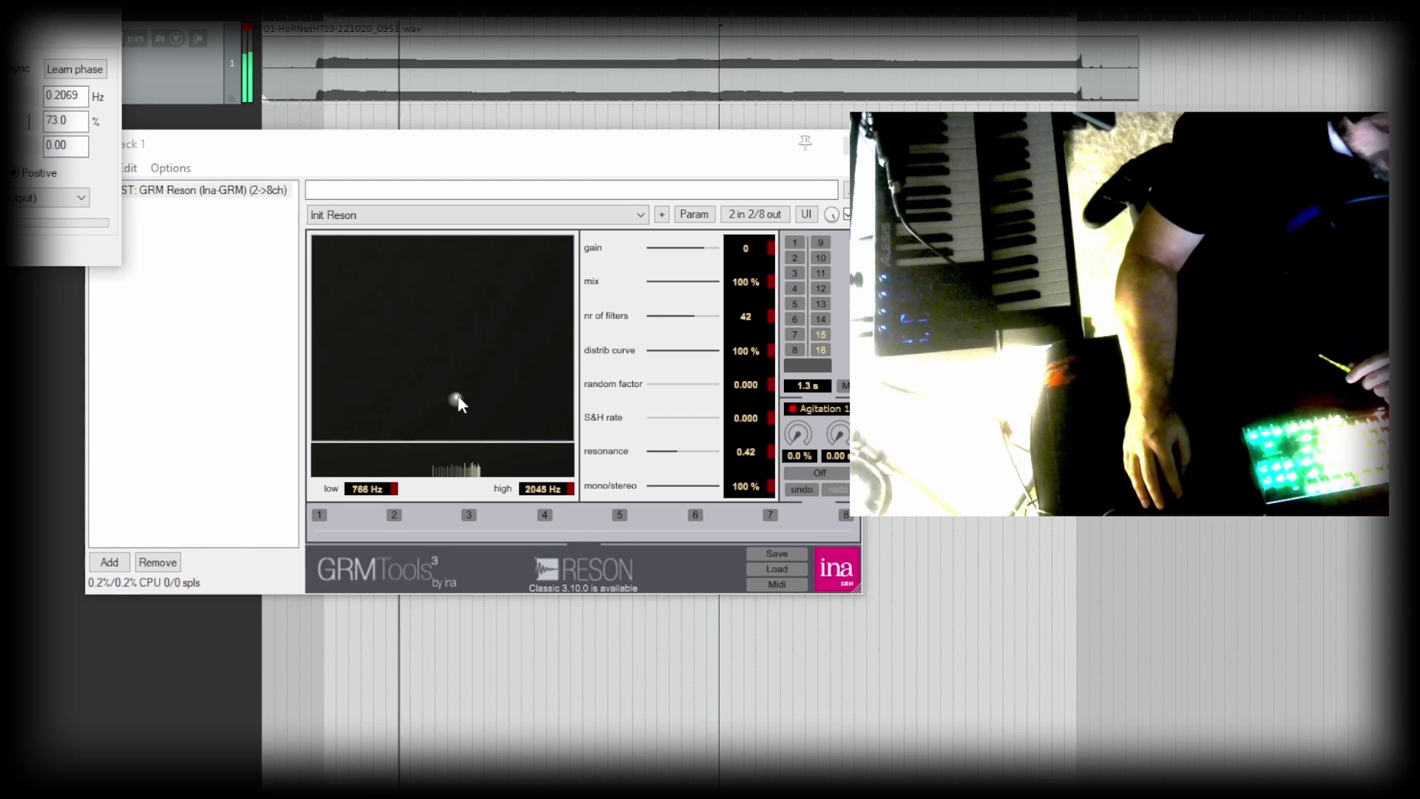
Step: Move the GRM Reson control point to a higher frequency range and open the options for the last touched parameter
left_click_drag(457, 400, 491, 399)
left_click(694, 214)
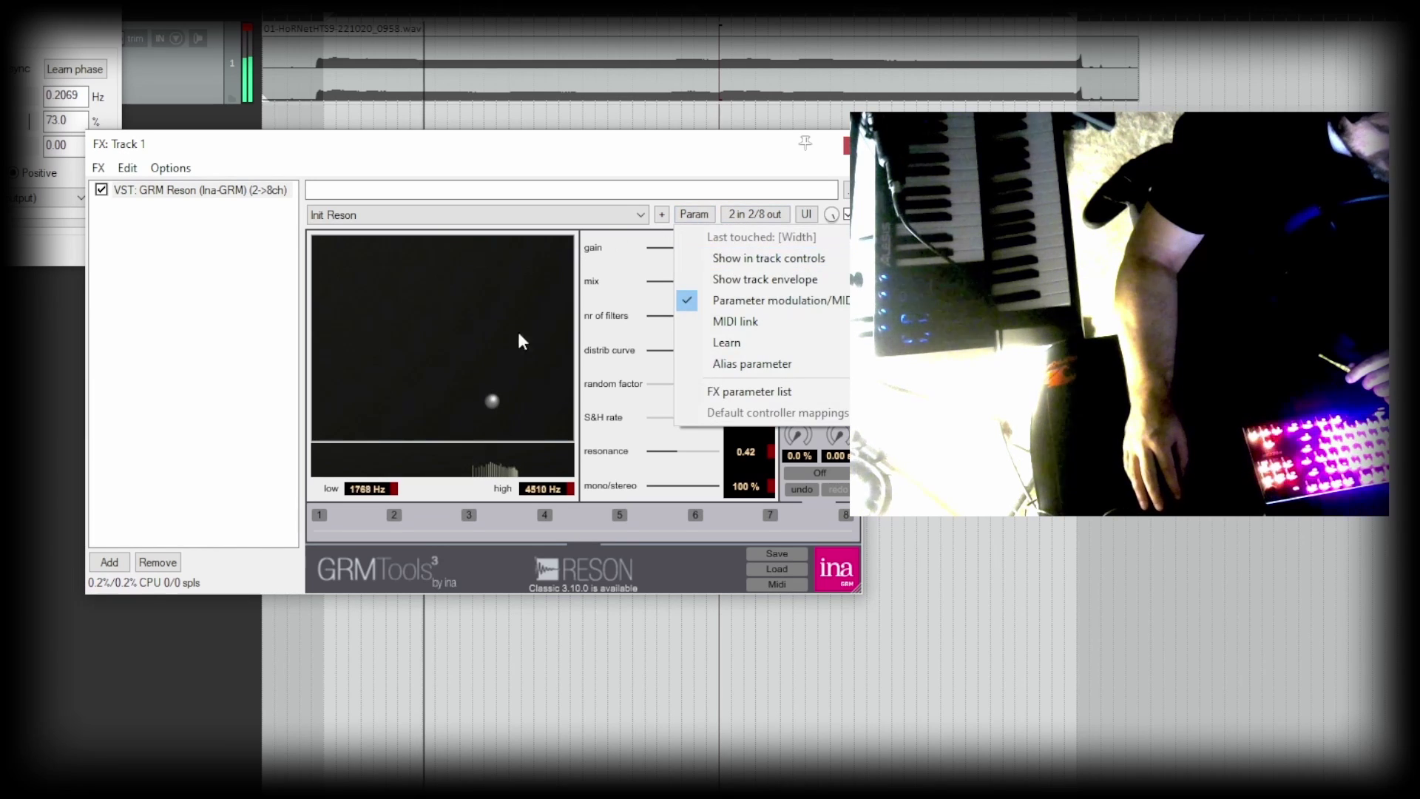
left_click(499, 406)
left_click(694, 214)
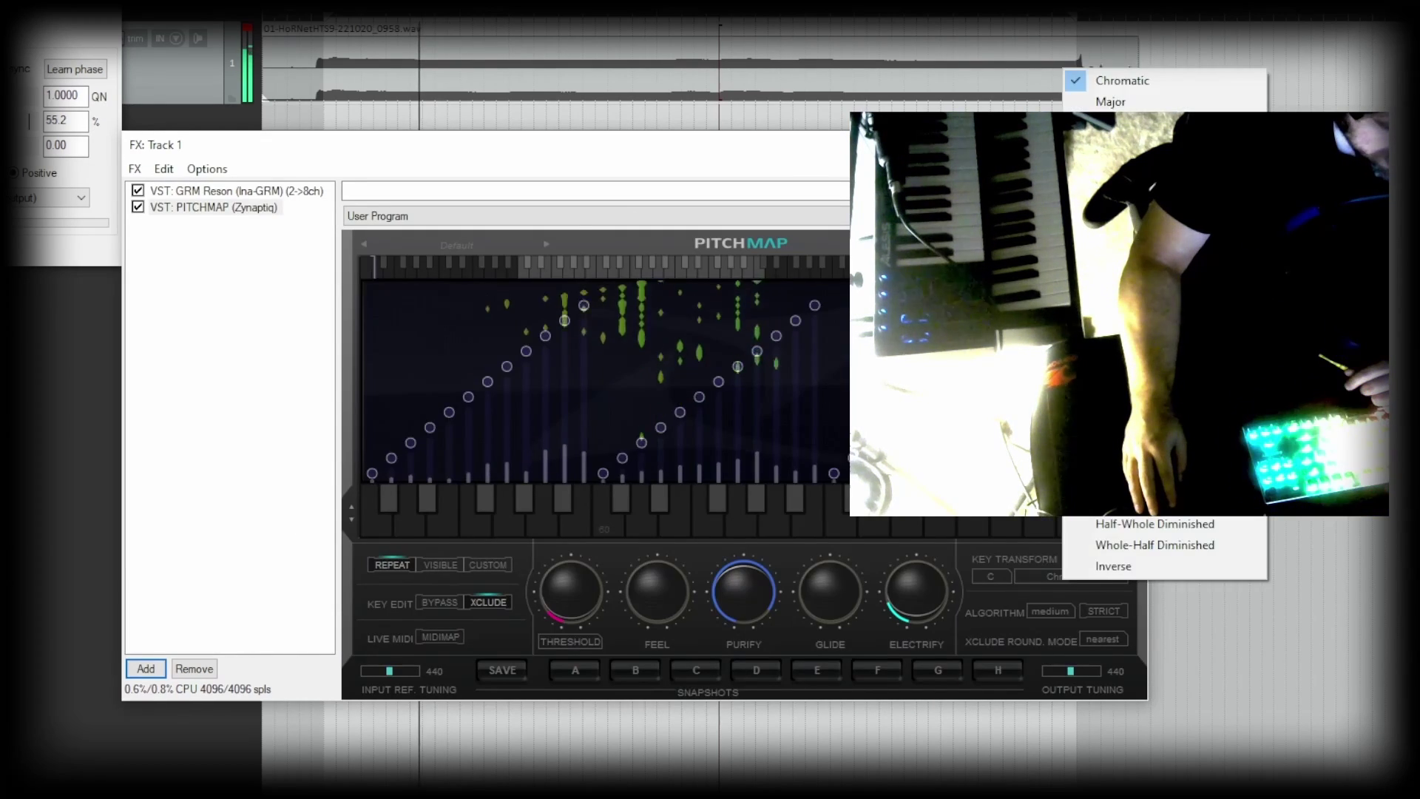
Step: Try the Ciprian scale for PITCHMAP's key transform and set it to Lydian
left_click(1065, 570)
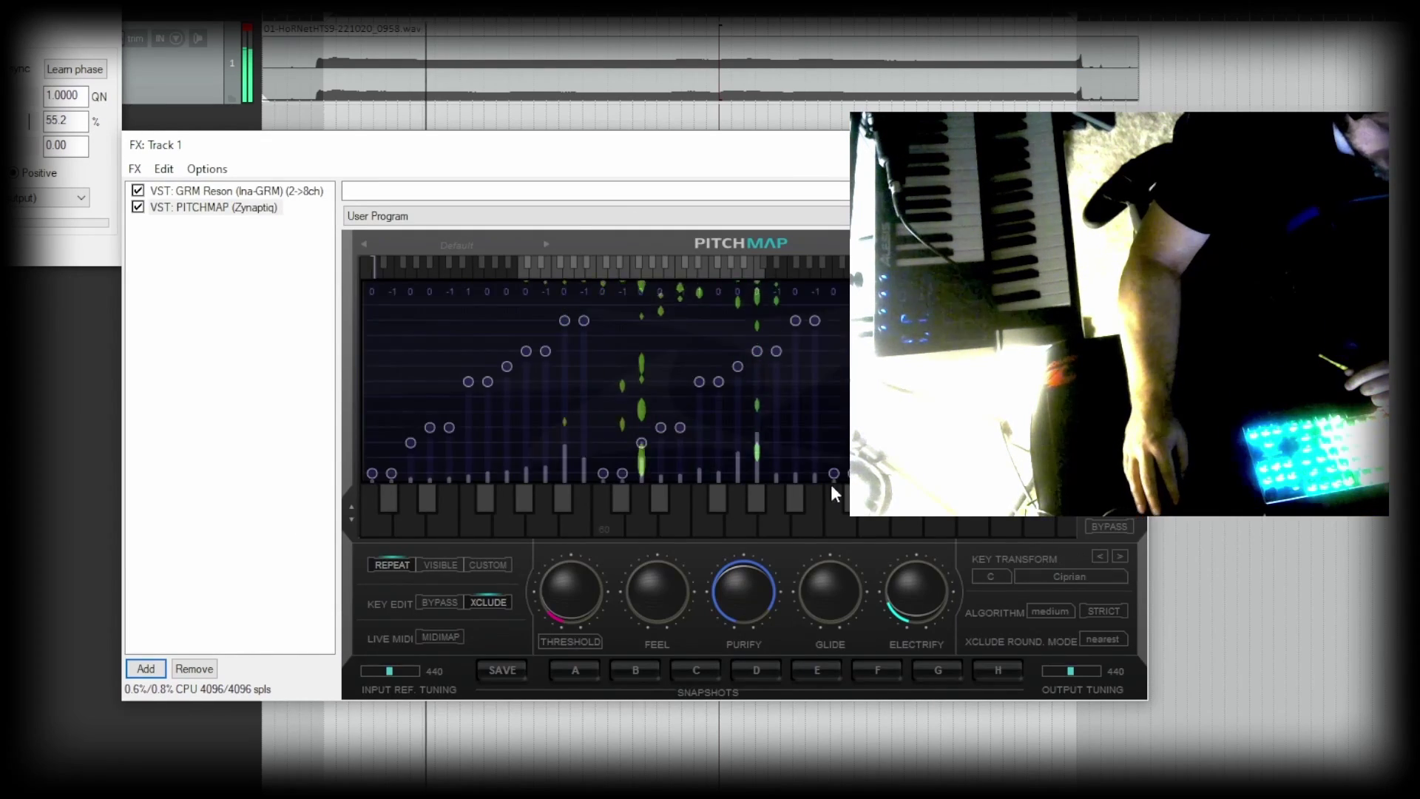
left_click(1061, 575)
left_click(1090, 241)
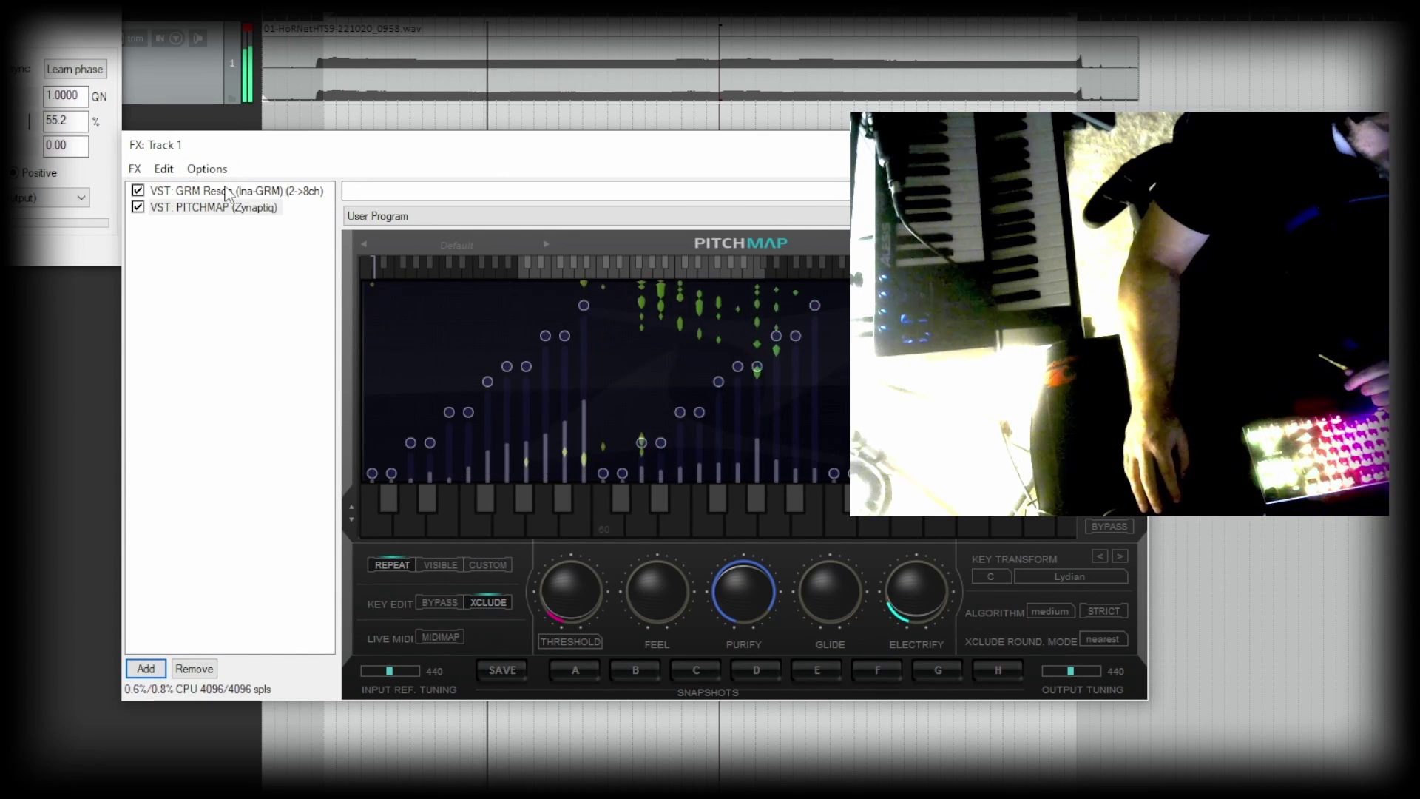
Step: Review GRM Reson and PITCHMAP, and move GRM Reson below PITCHMAP in the Track 1 effects chain
left_click(228, 191)
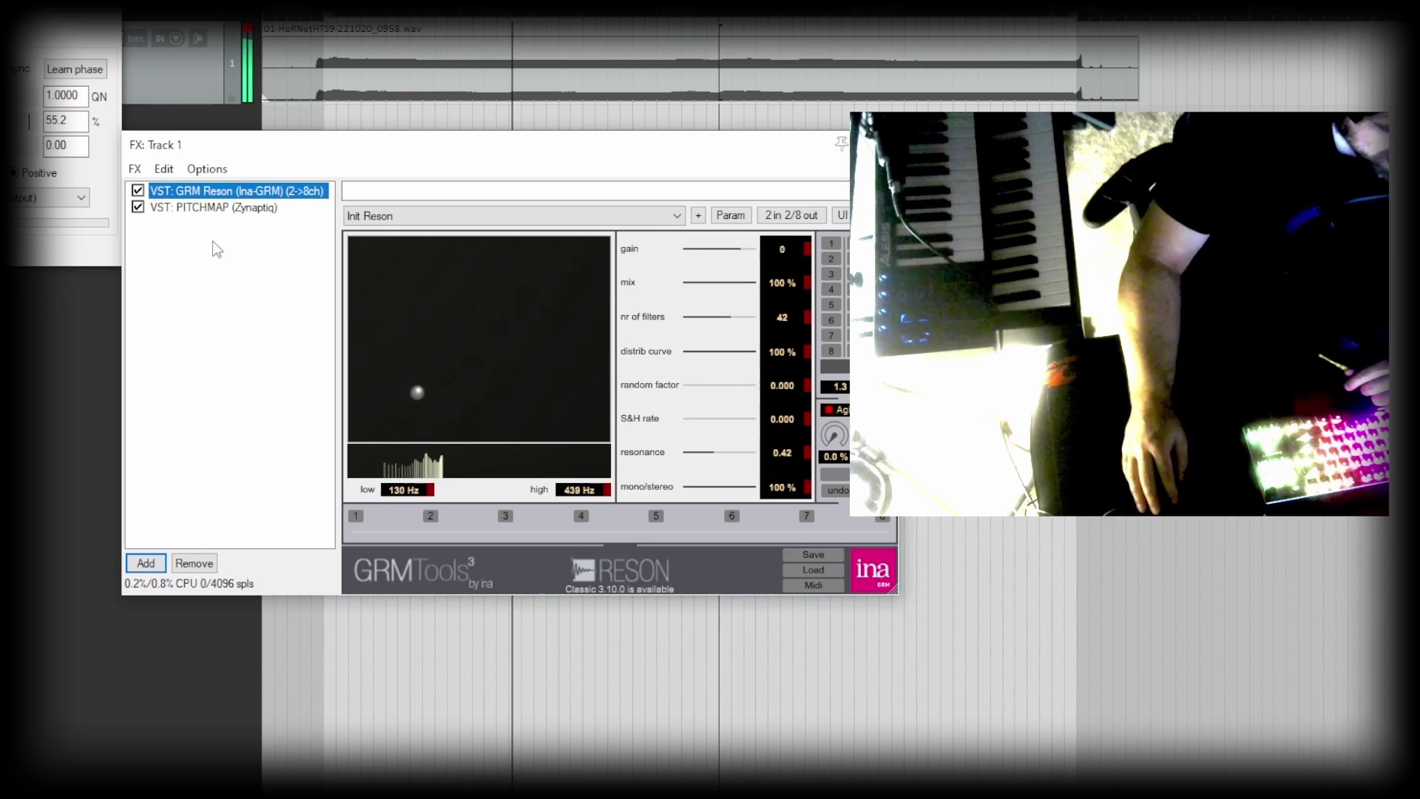
left_click(214, 207)
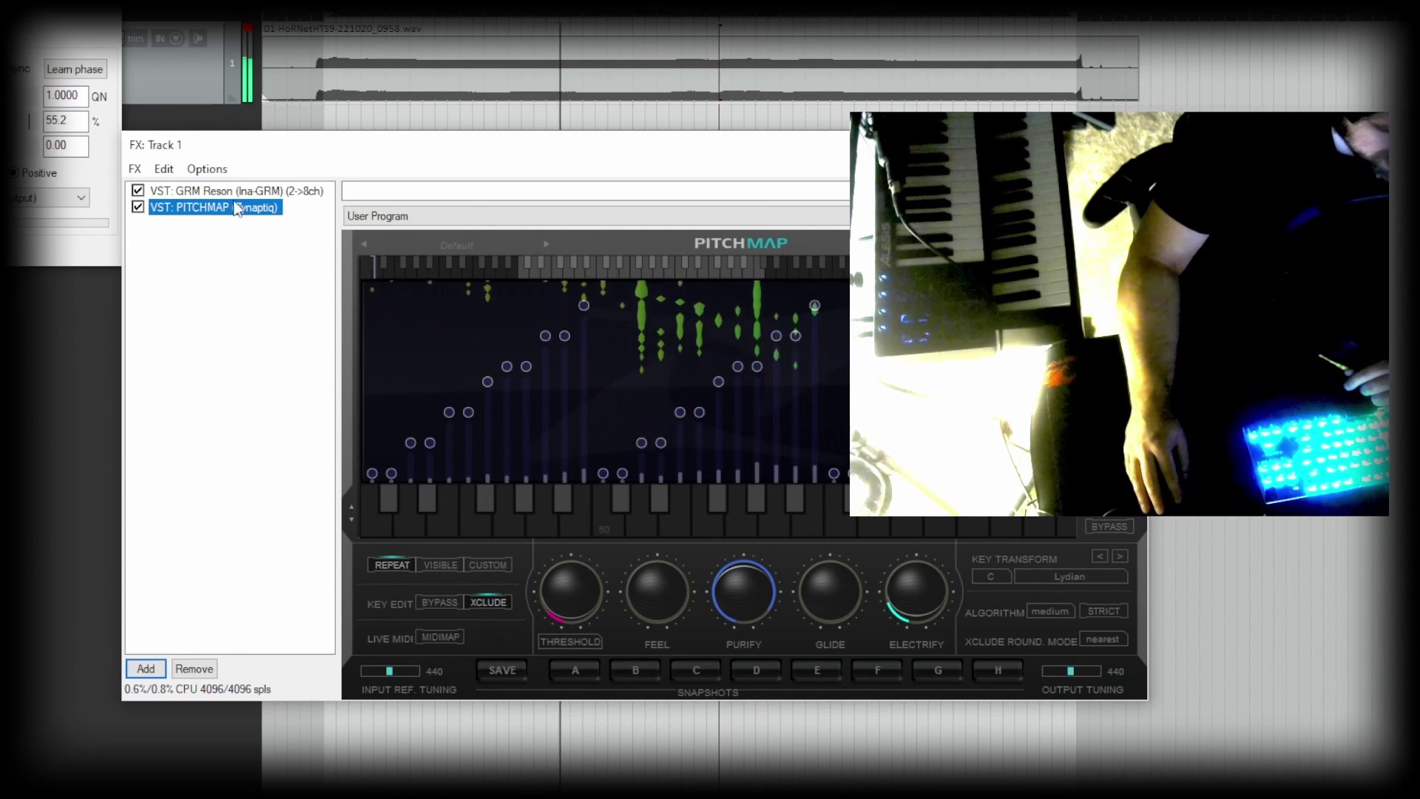
left_click_drag(239, 193, 256, 230)
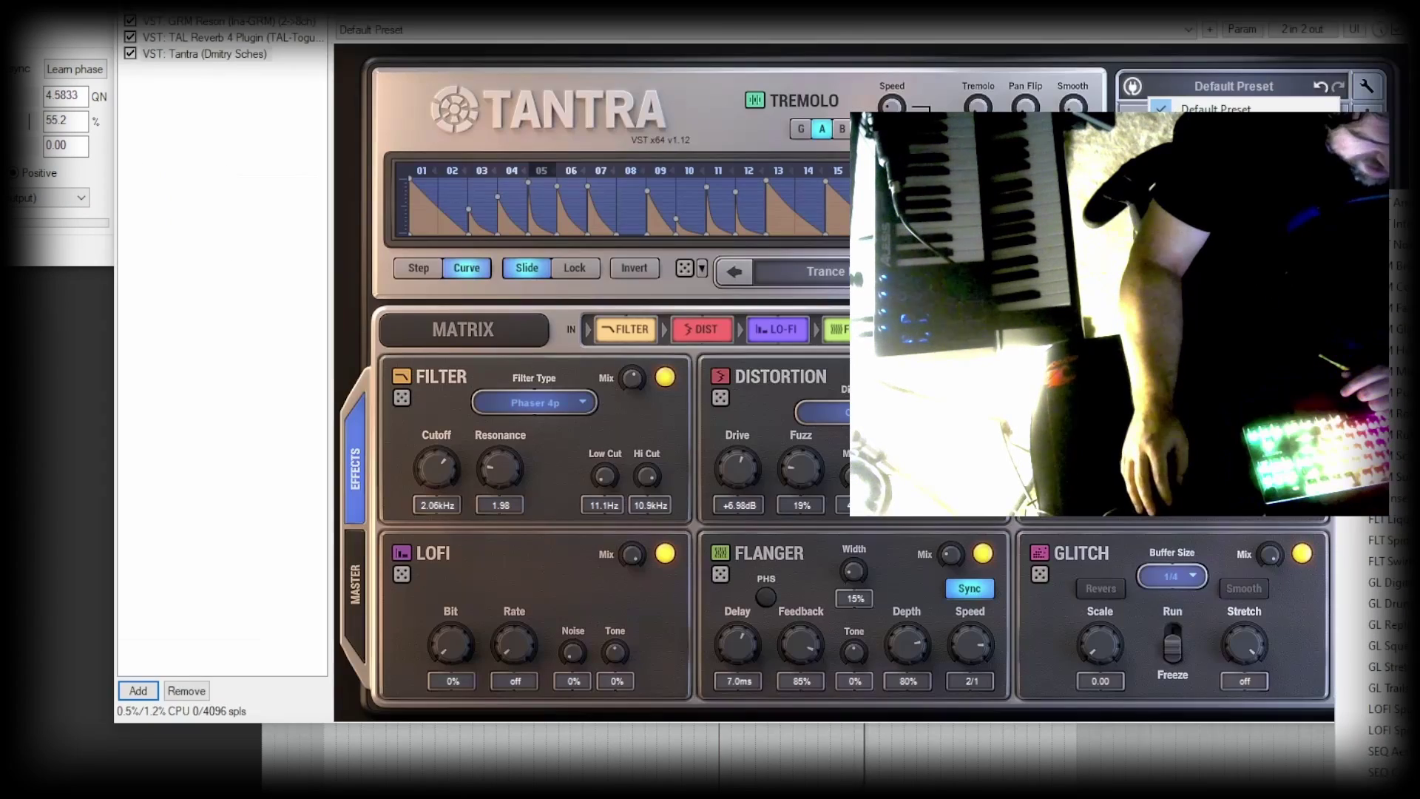
Step: Audition the Tantra presets DRM Collapse, DRM Pumper and DRM Mirrors, and load DRM Subtle Loop
left_click(1400, 287)
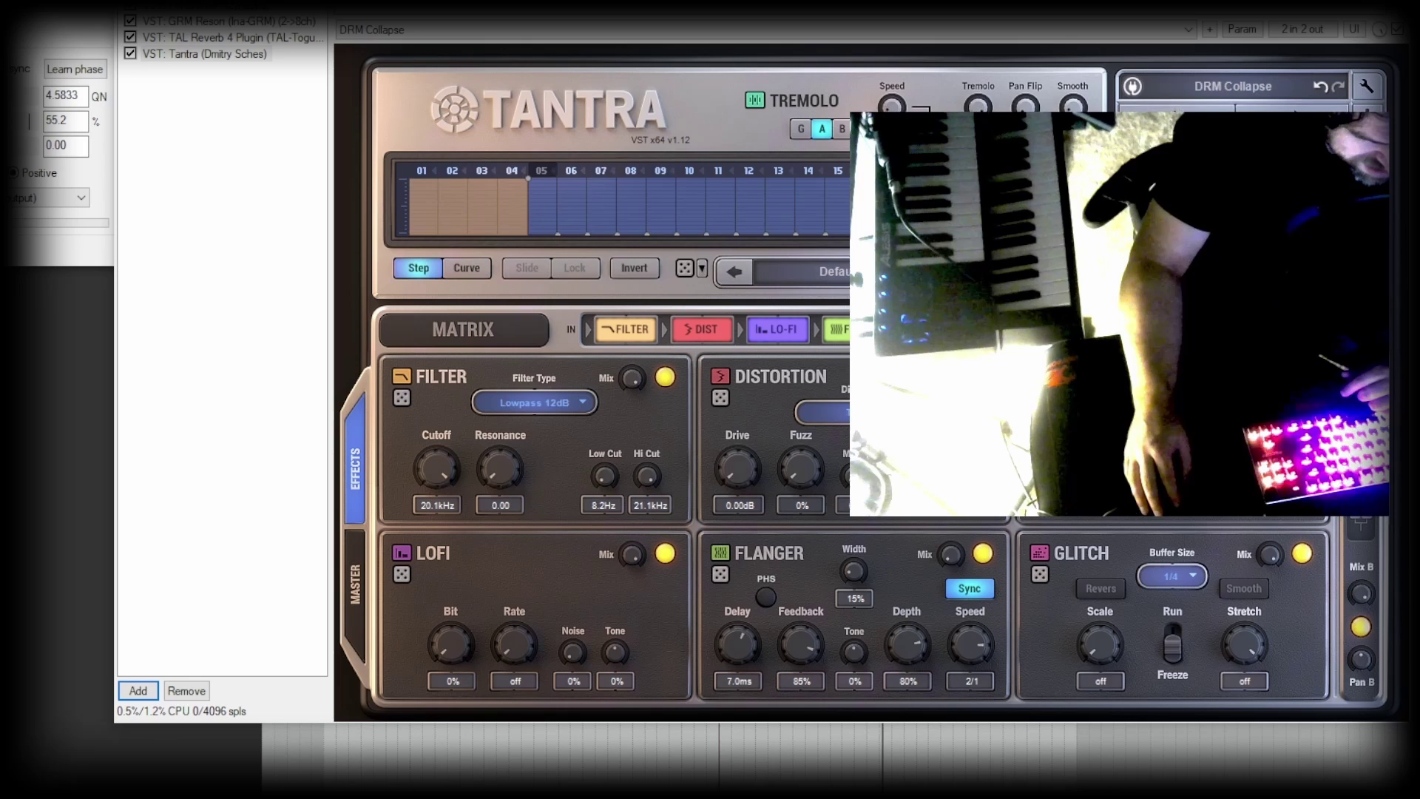
left_click(1246, 88)
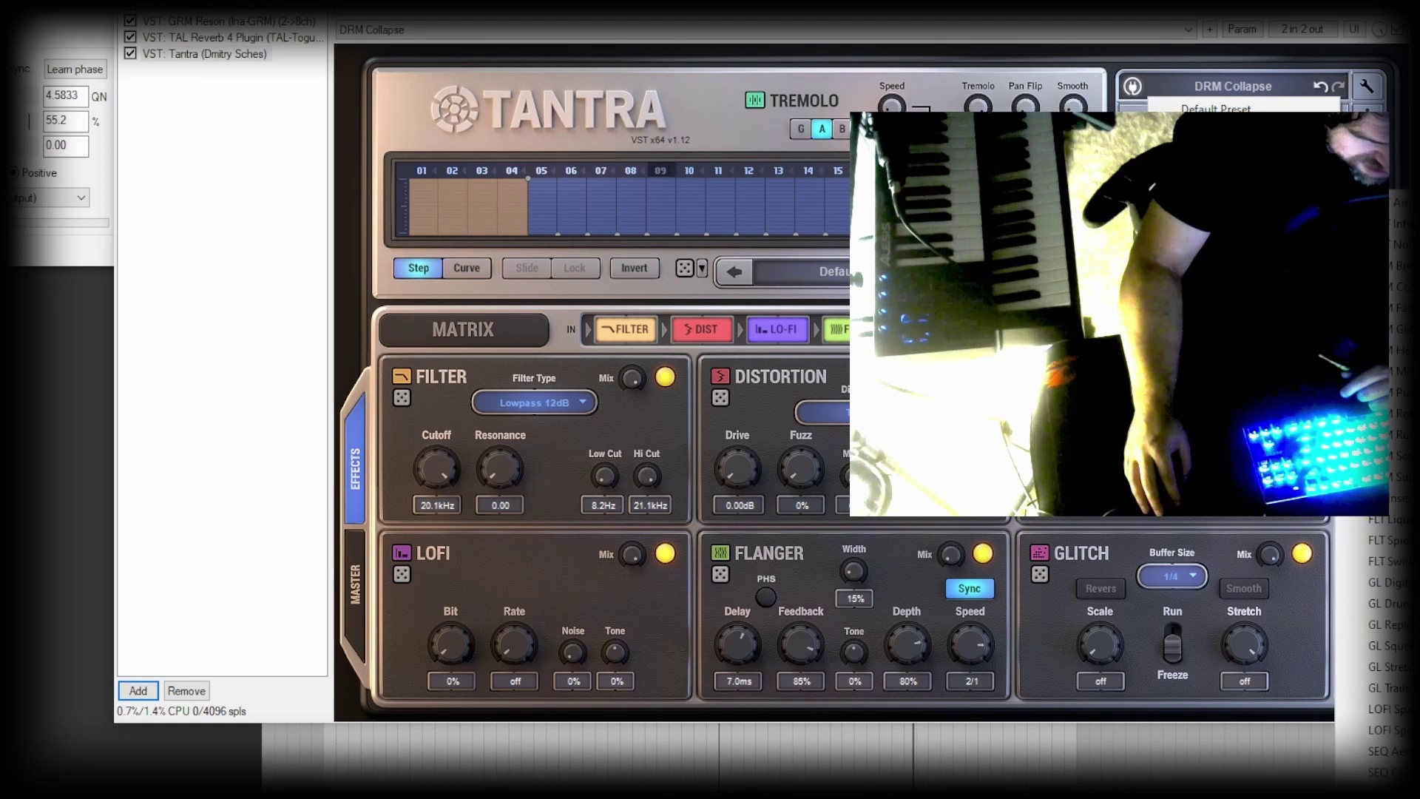
left_click(1394, 392)
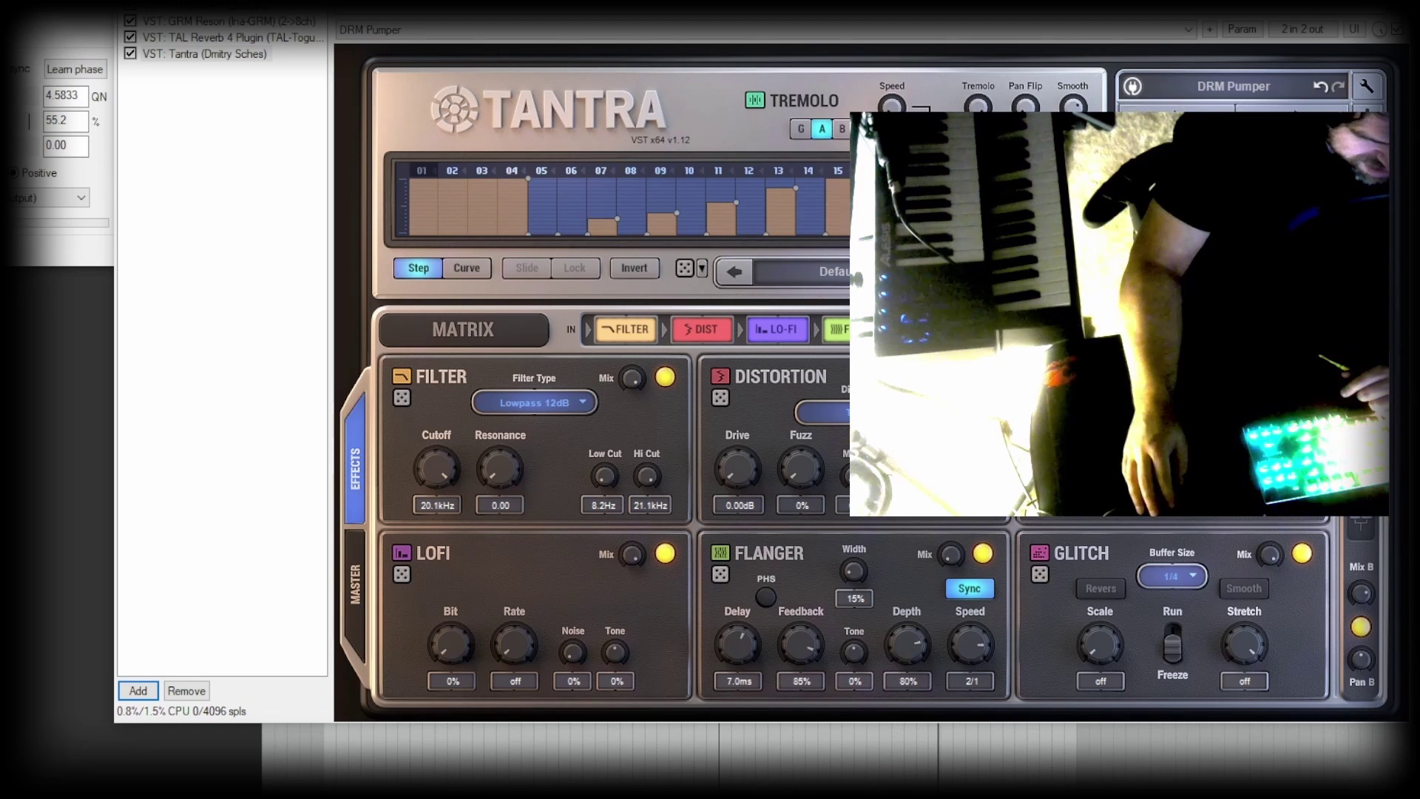
left_click(1247, 90)
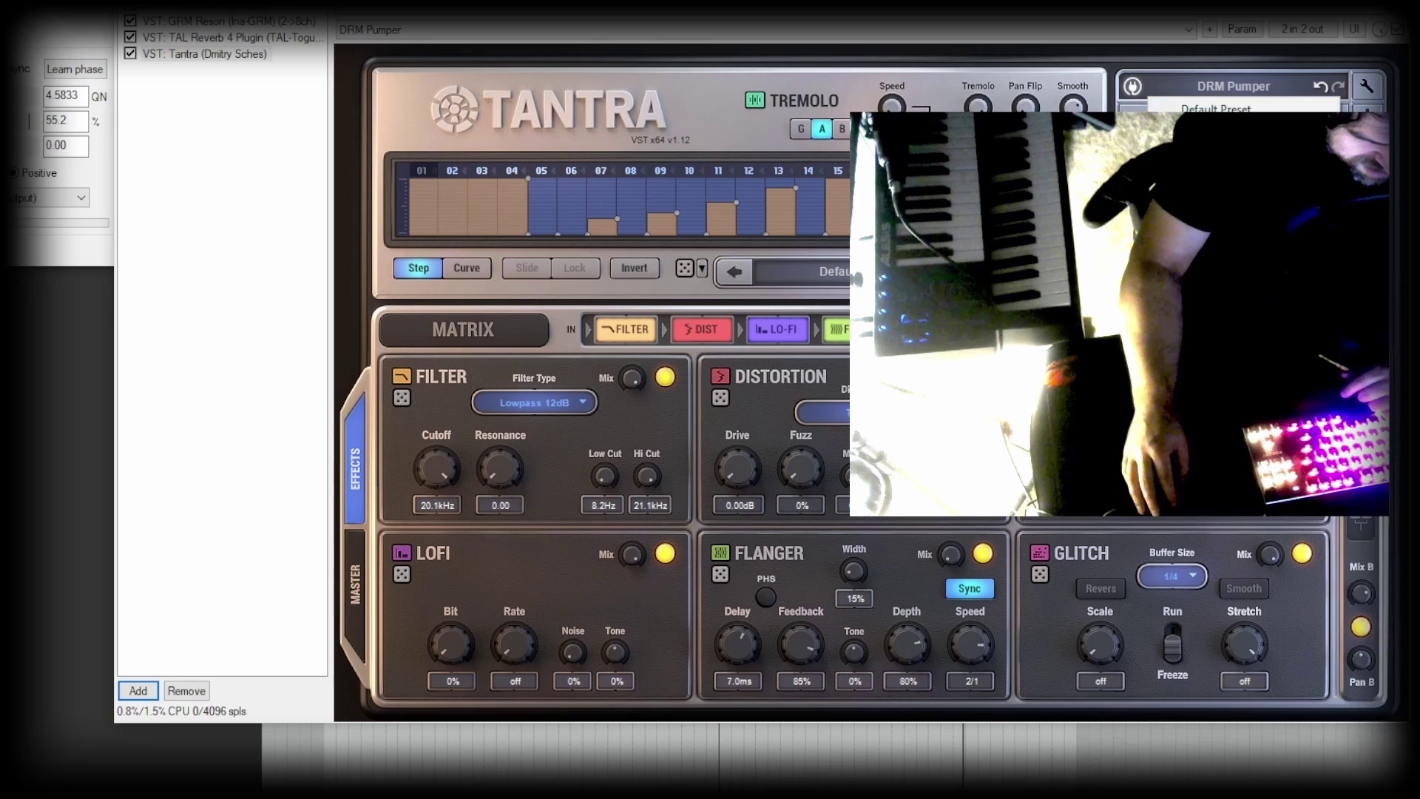
left_click(1381, 372)
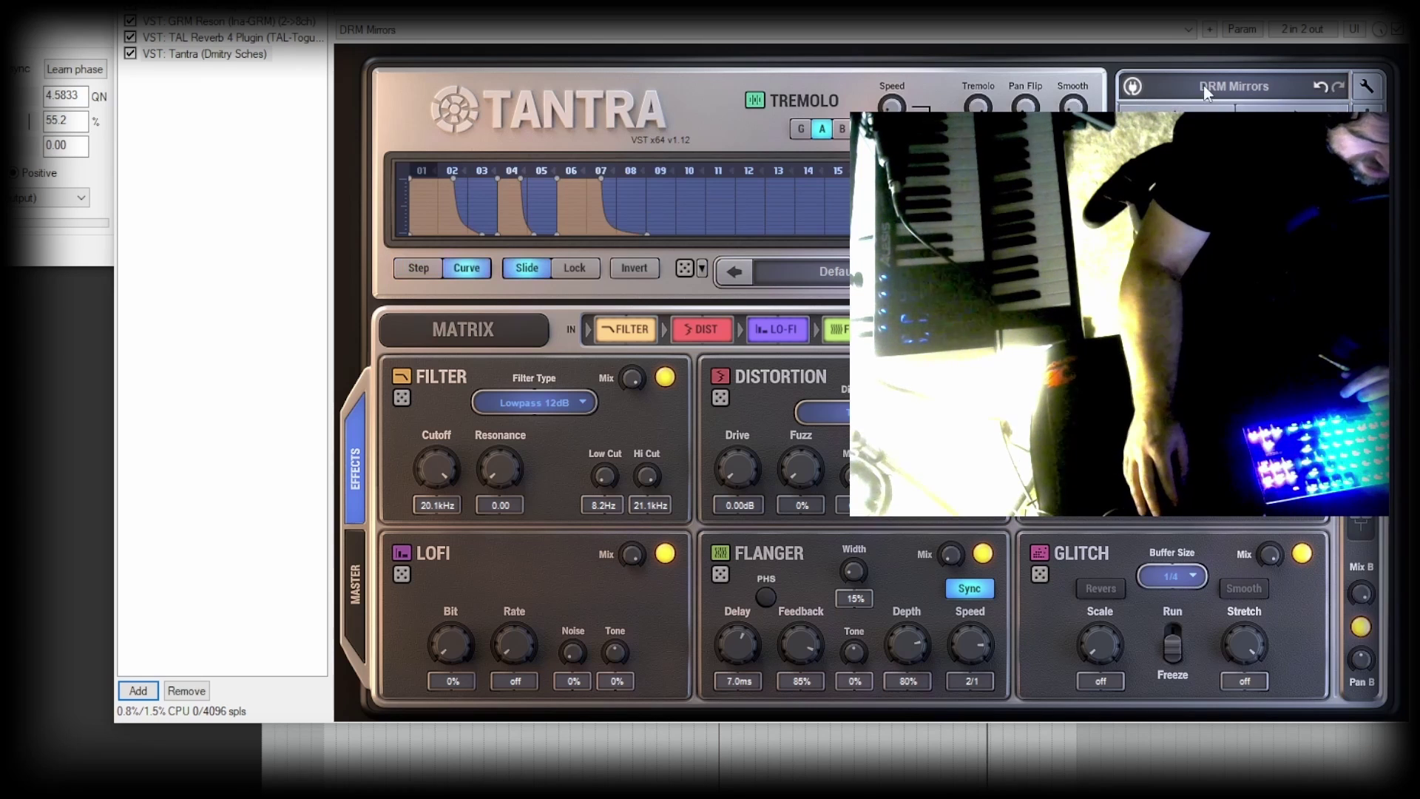
left_click(1245, 34)
left_click(1266, 118)
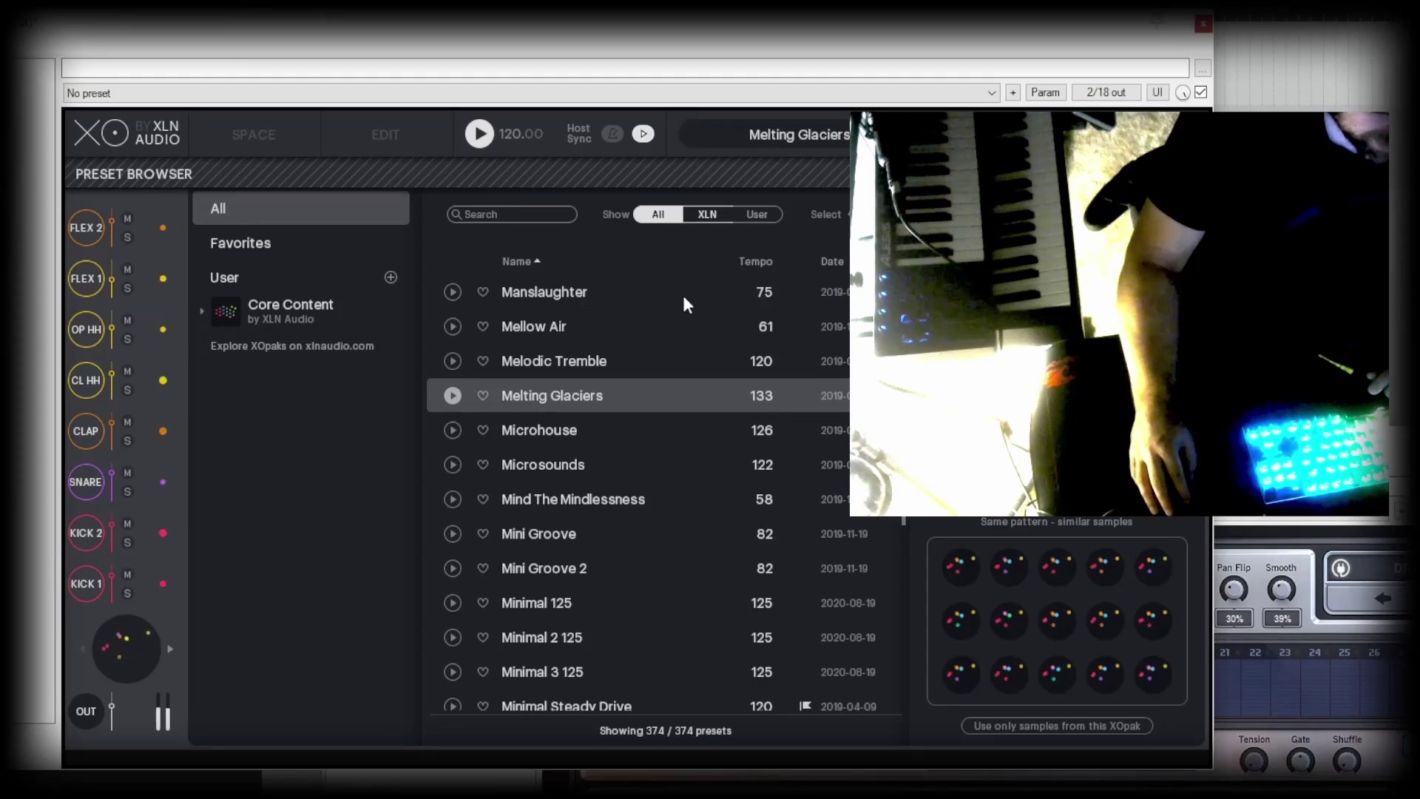
Step: Audition the Microhouse preset in XO, filter the preset browser to XLN content, and load Motor One
left_click(680, 427)
left_click(707, 213)
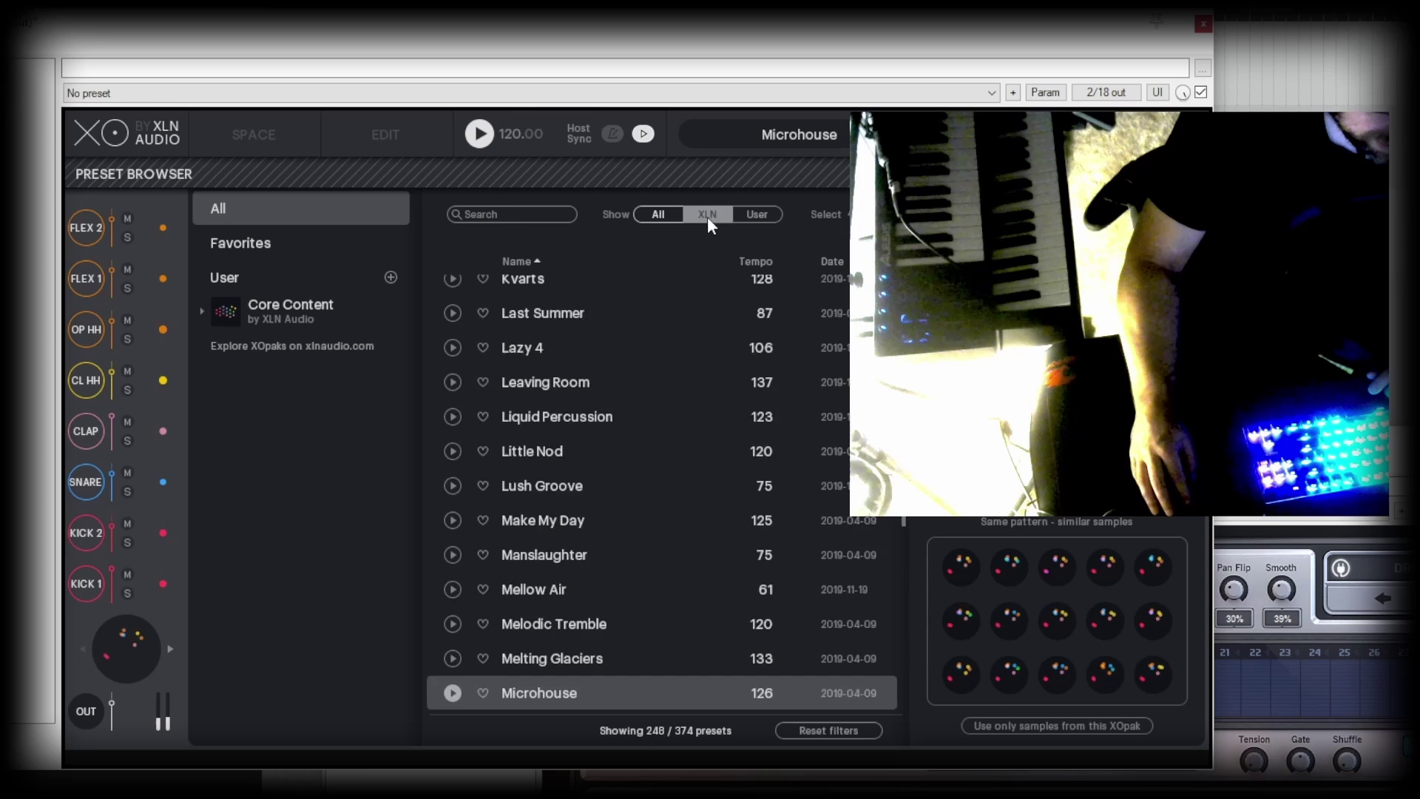
left_click(569, 556)
scroll(695, 522, "down", 1)
scroll(665, 532, "down", 1)
left_click(707, 554)
scroll(708, 553, "down", 3)
scroll(707, 553, "down", 2)
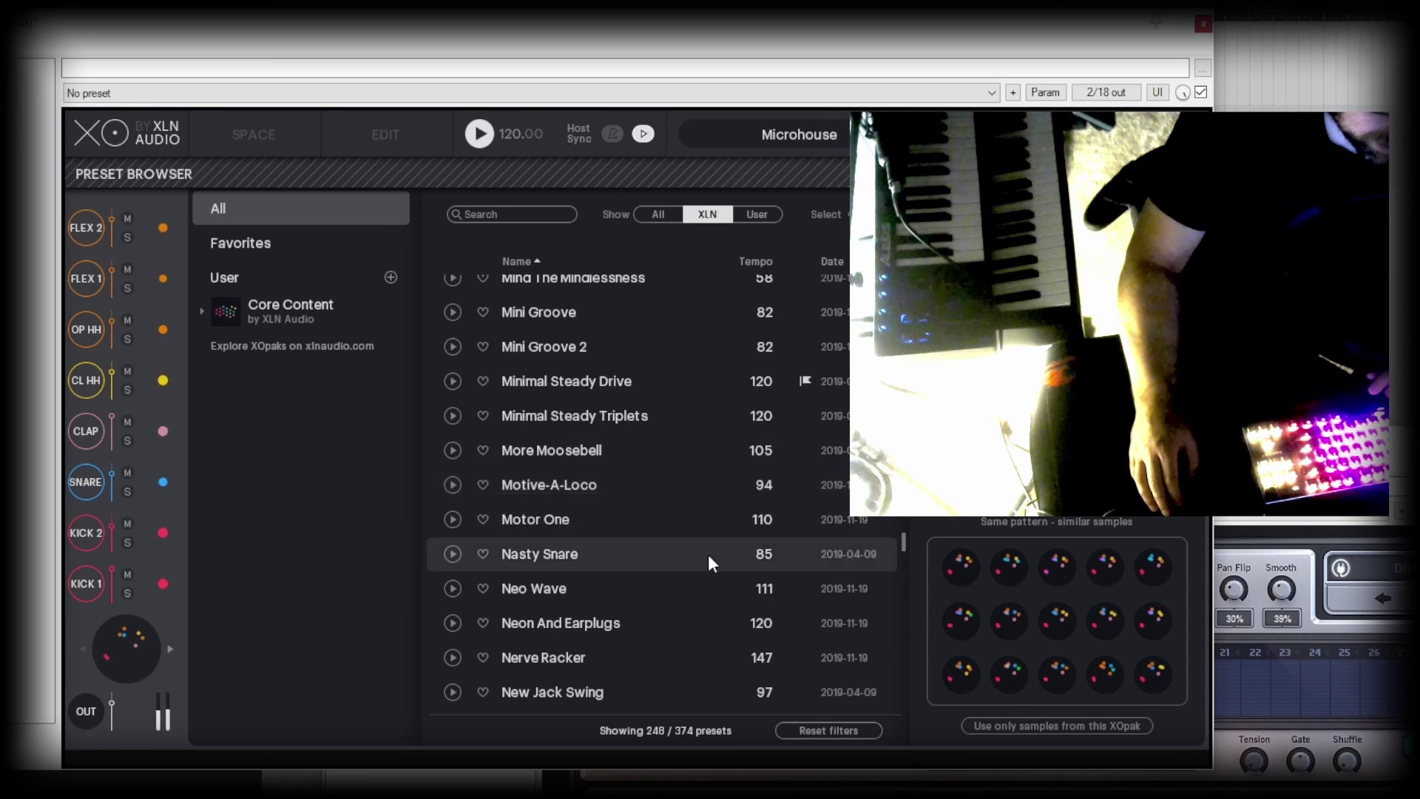
left_click(738, 526)
scroll(738, 532, "down", 3)
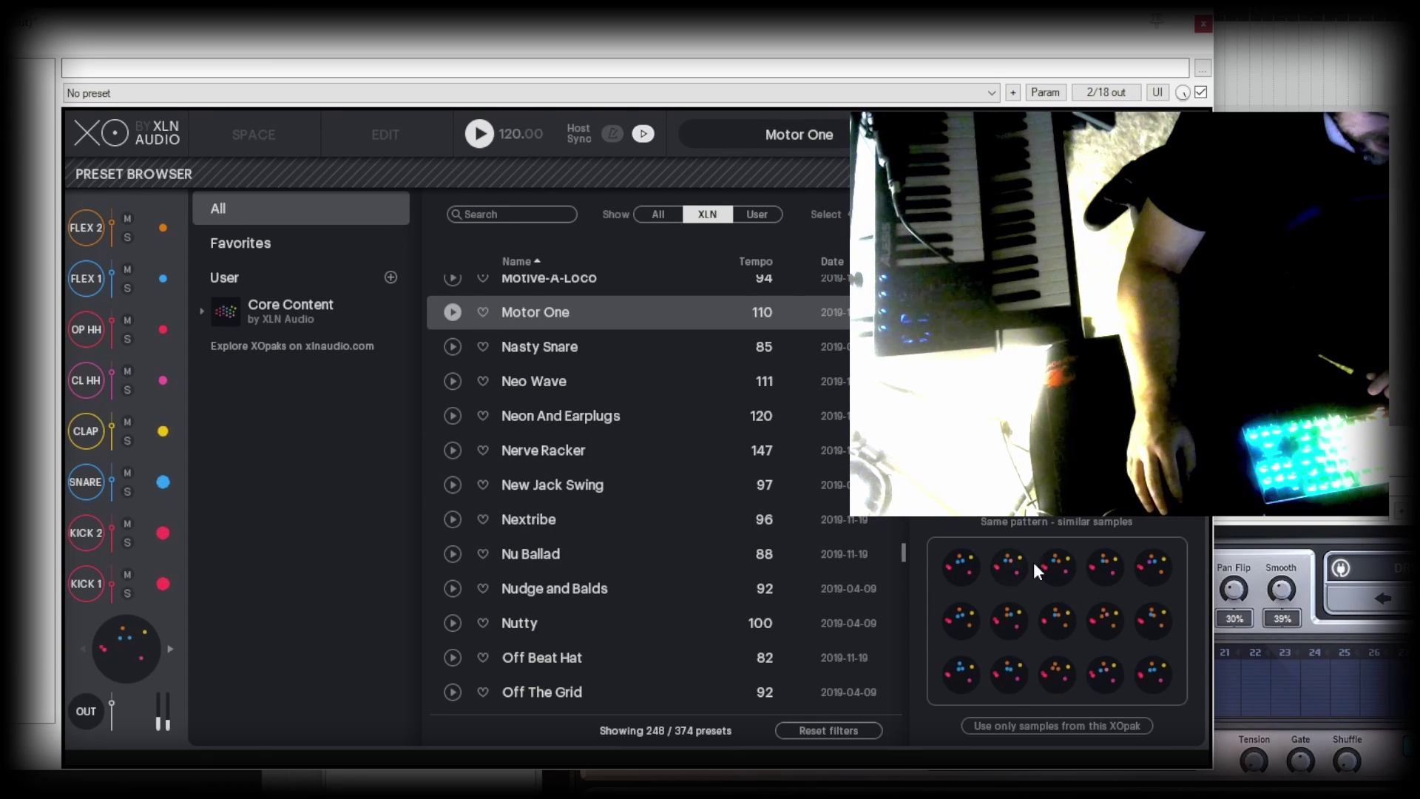
Step: Rearrange the XO and Track 3 effects windows to bring the Tantra controls into view
left_click_drag(919, 29, 491, 669)
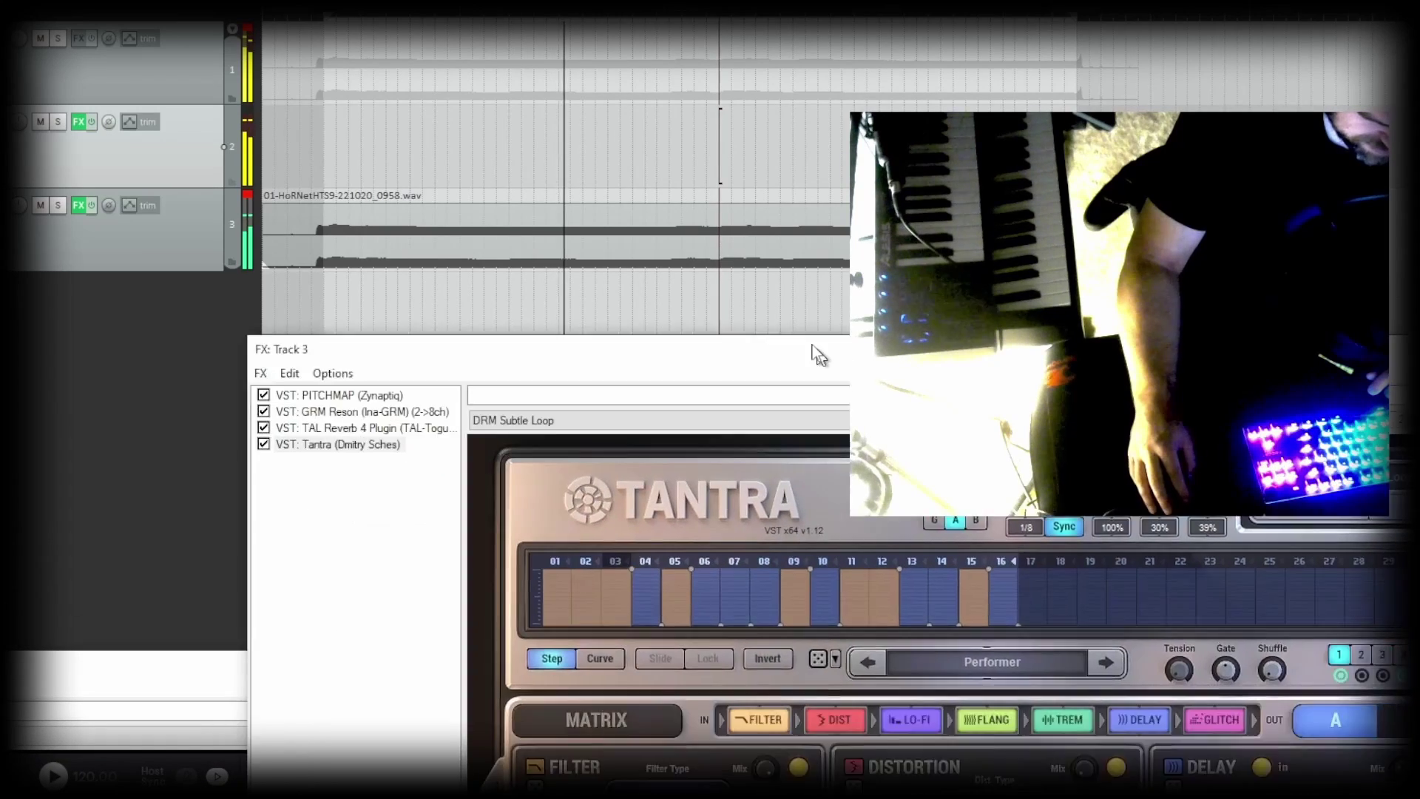
left_click_drag(818, 356, 663, 140)
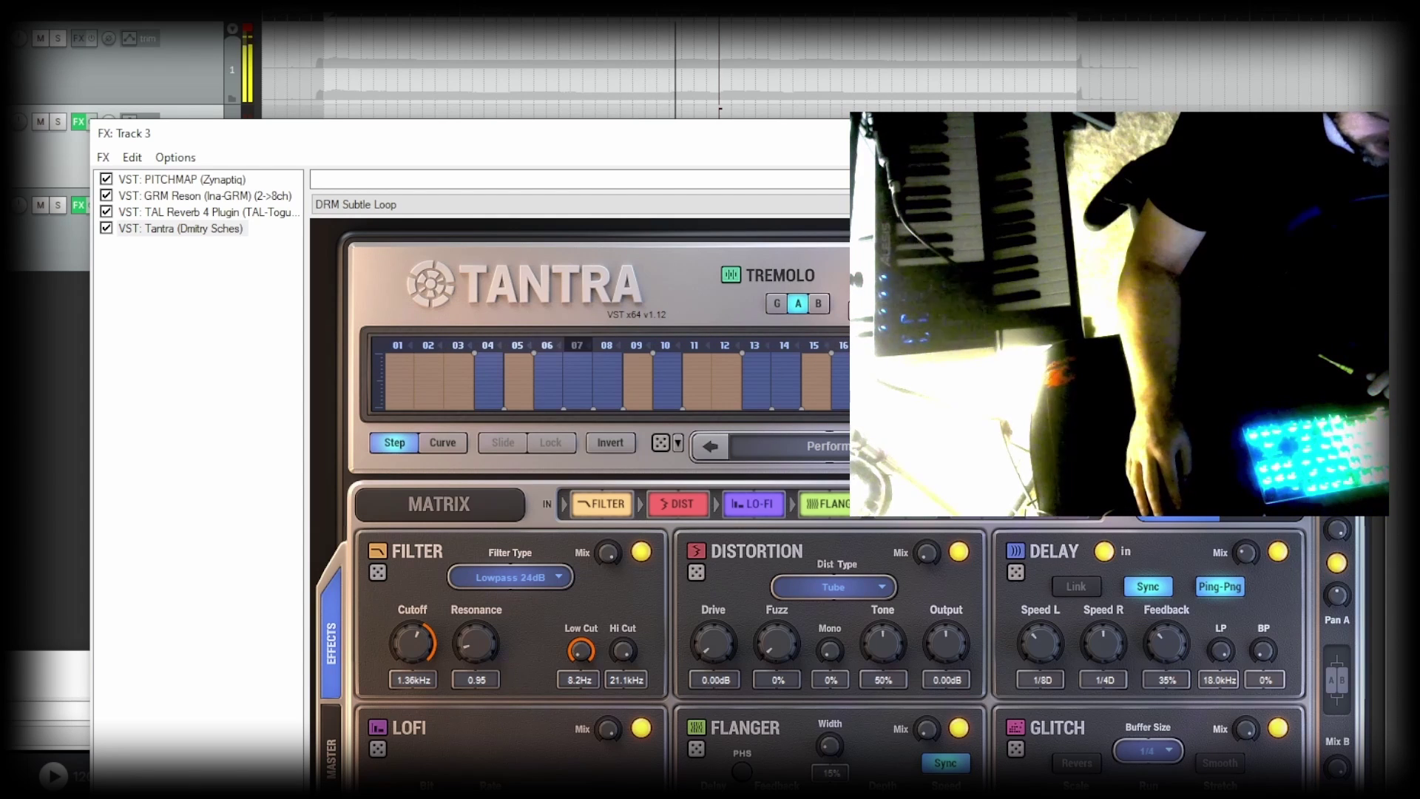
key("Down")
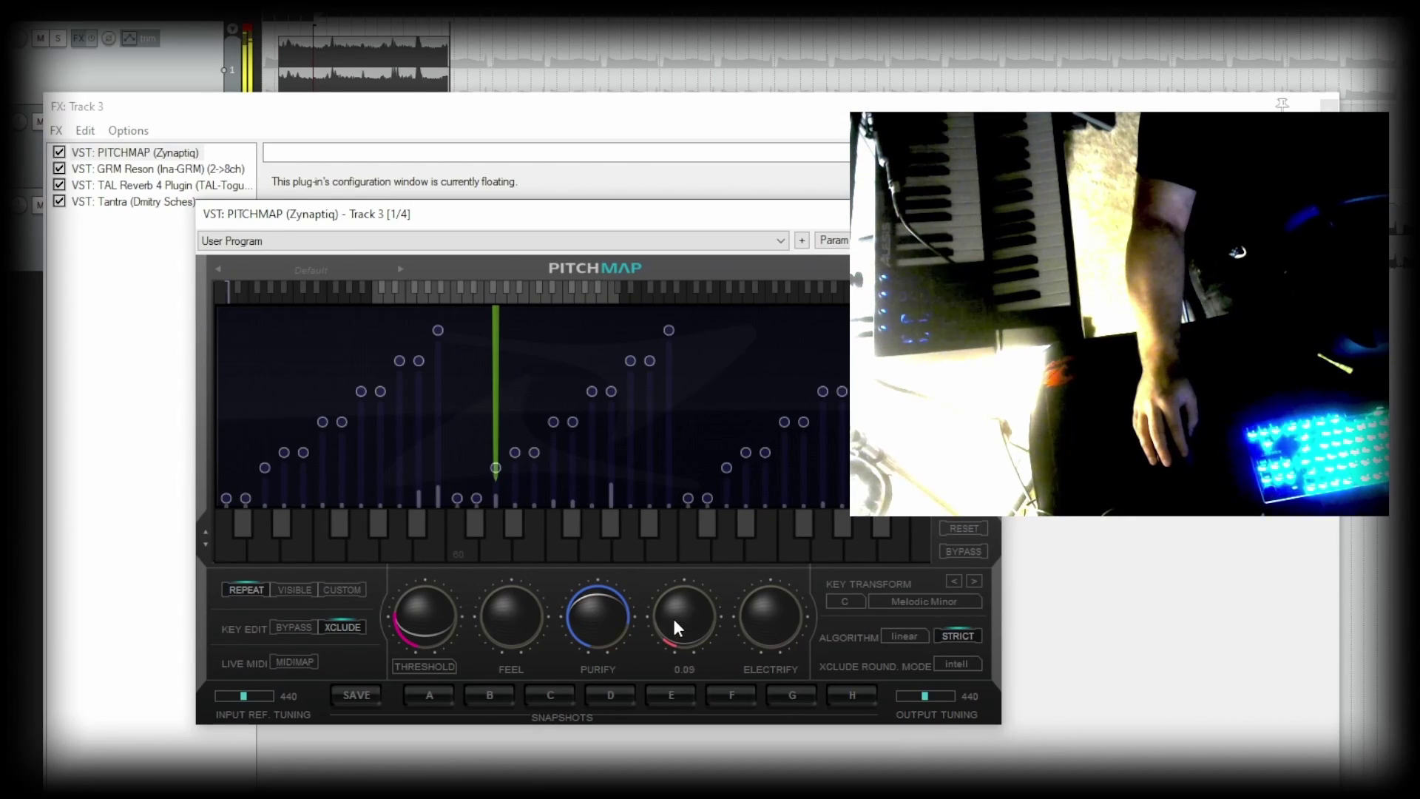
Step: Reset PITCHMAP's Electrify amount and enable LFO parameter modulation on it instead of the audio control signal
left_click_drag(791, 630, 778, 449)
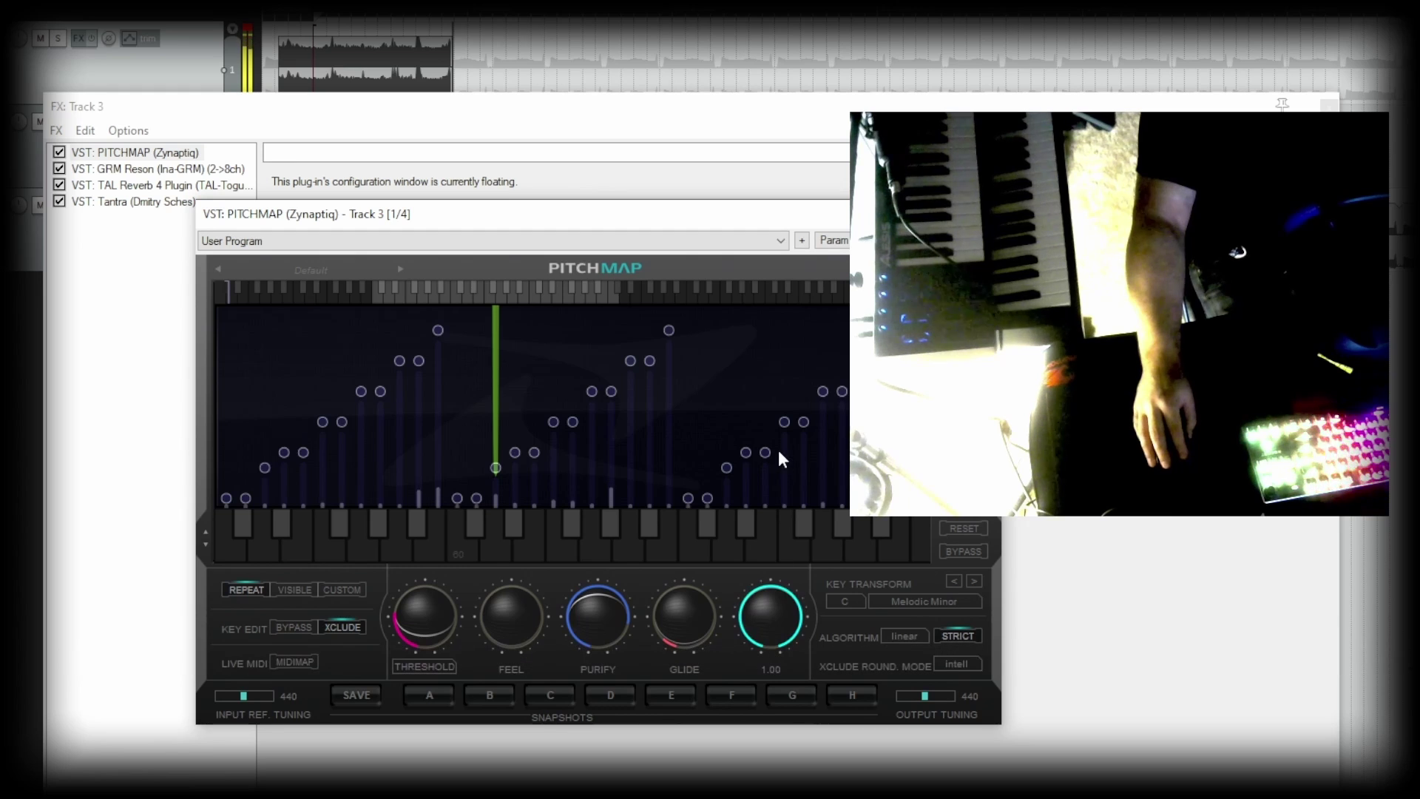
double_click(769, 616)
left_click(834, 240)
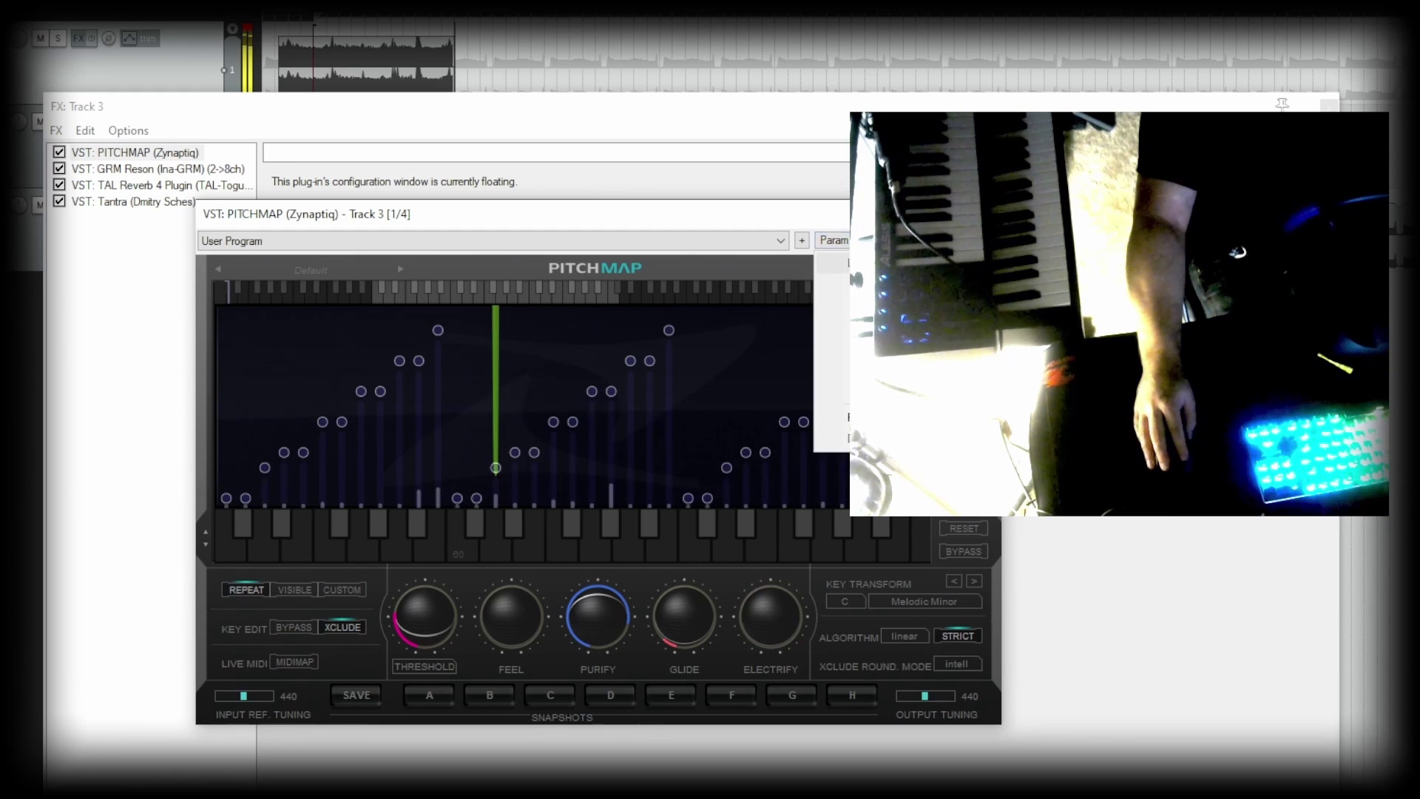
left_click(880, 326)
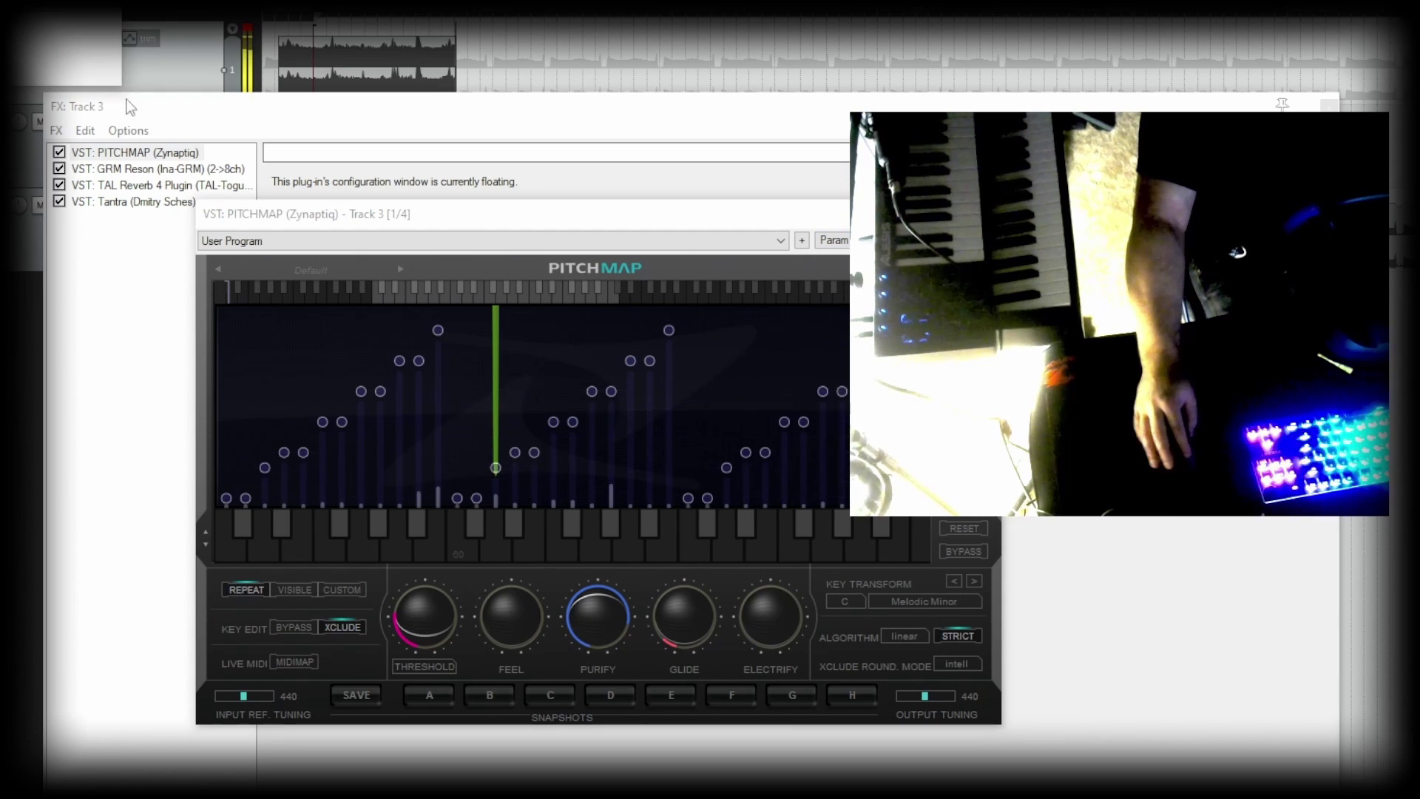
left_click(12, 27)
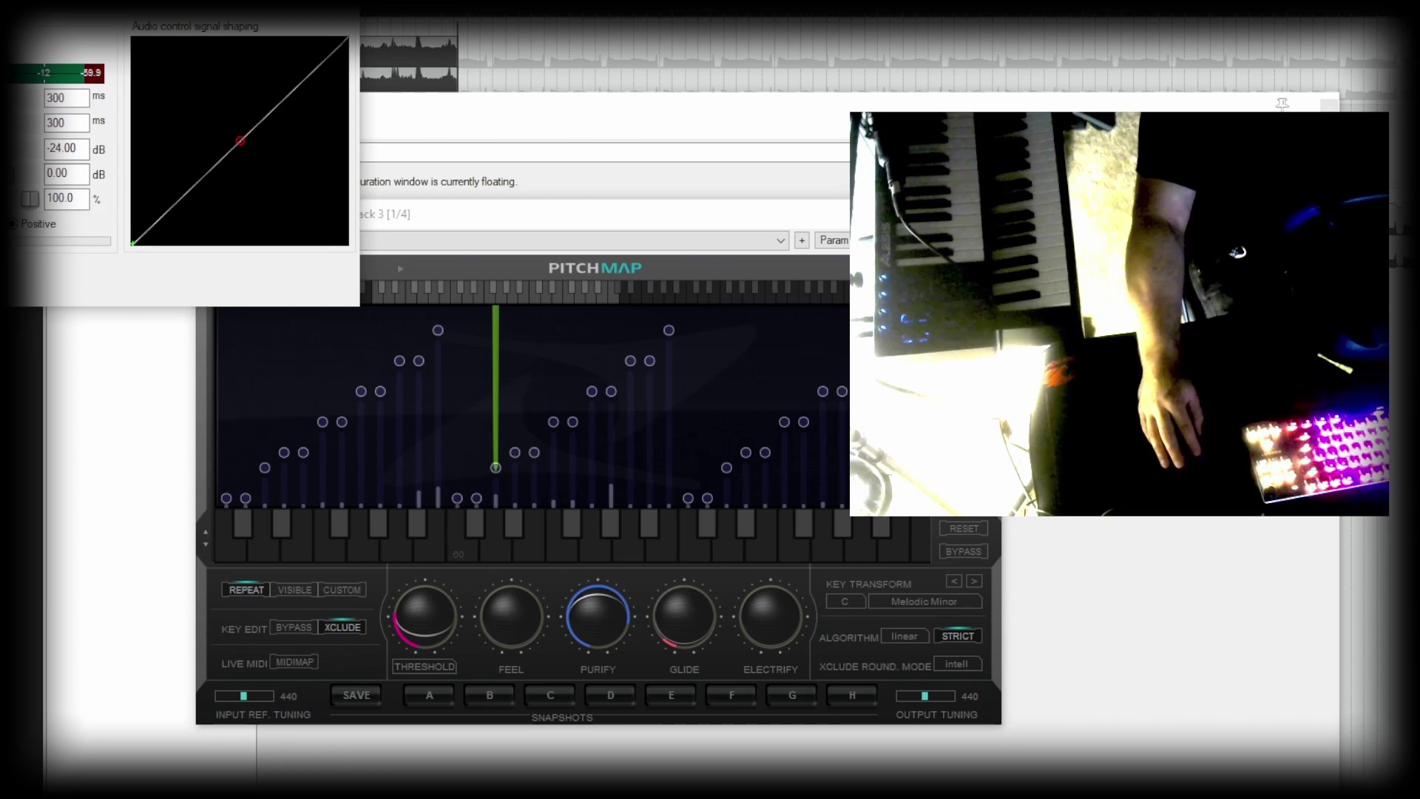
left_click(15, 27)
left_click(30, 45)
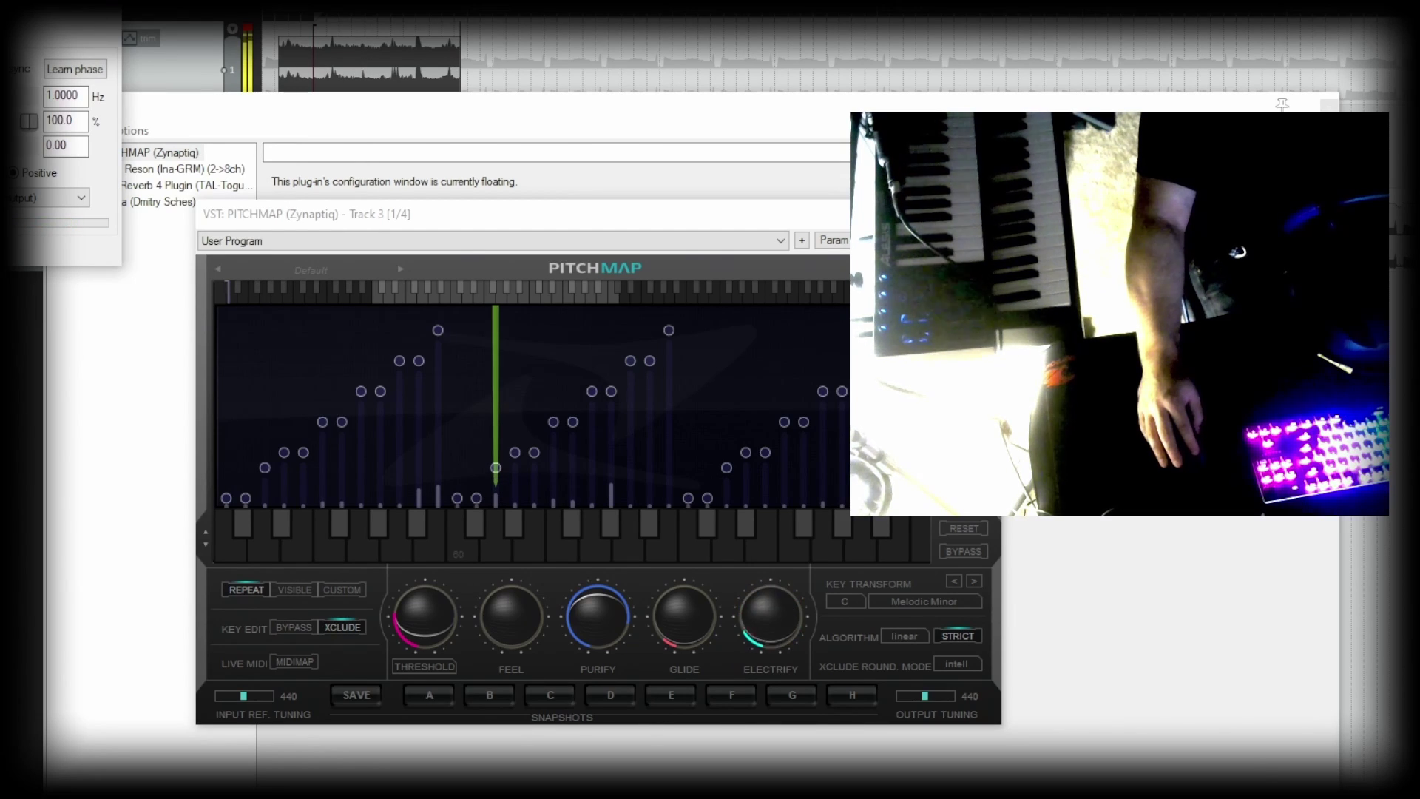
Step: Set the Electrify LFO to 0.6316 Hz with a phase of 0.09, and raise PITCHMAP's Purify amount
left_click_drag(3, 97, 11, 96)
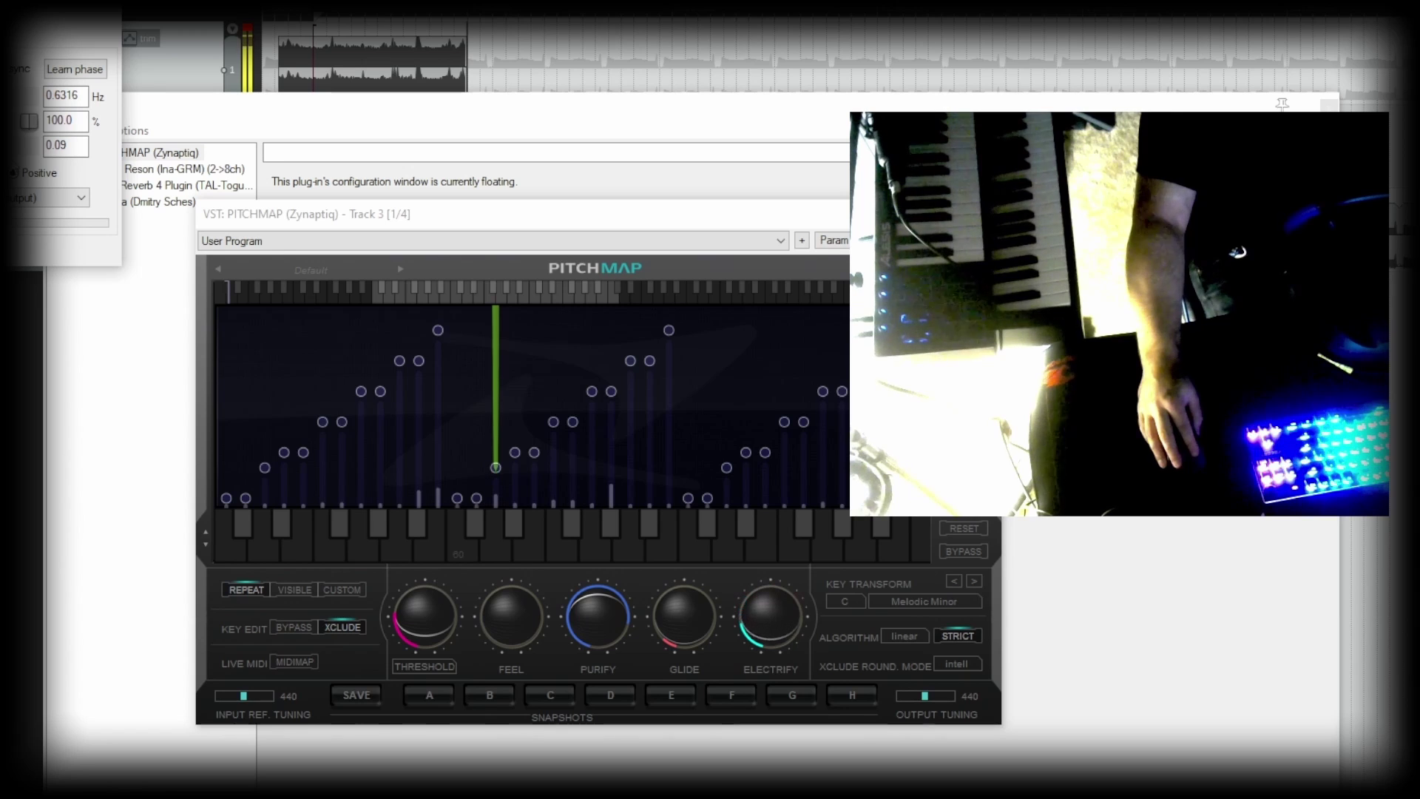
mouse_move(559, 586)
left_click_drag(591, 624, 596, 570)
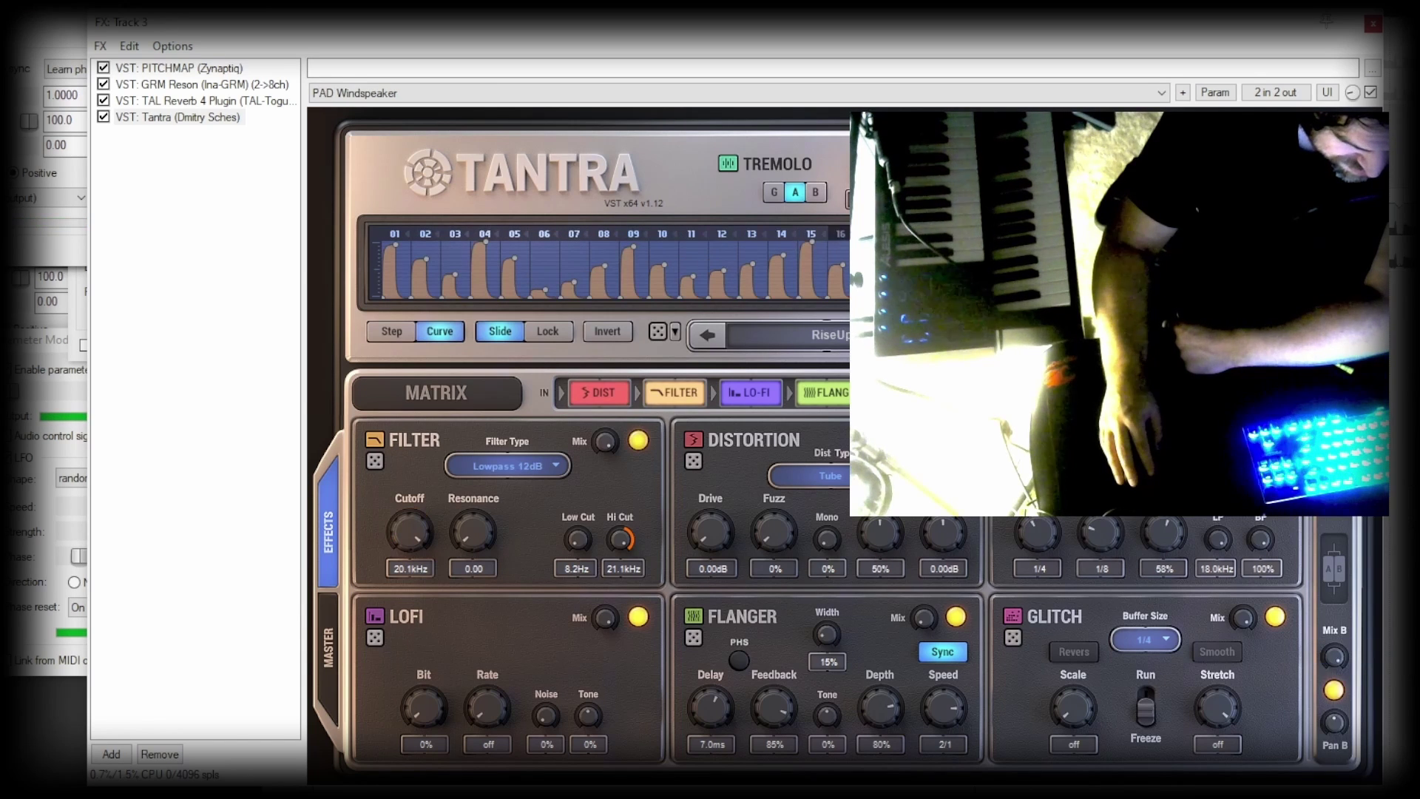
Step: Try the DRM Mirrors preset in Tantra on Track 3 and load SEQ Comb Beat
left_click(1307, 275)
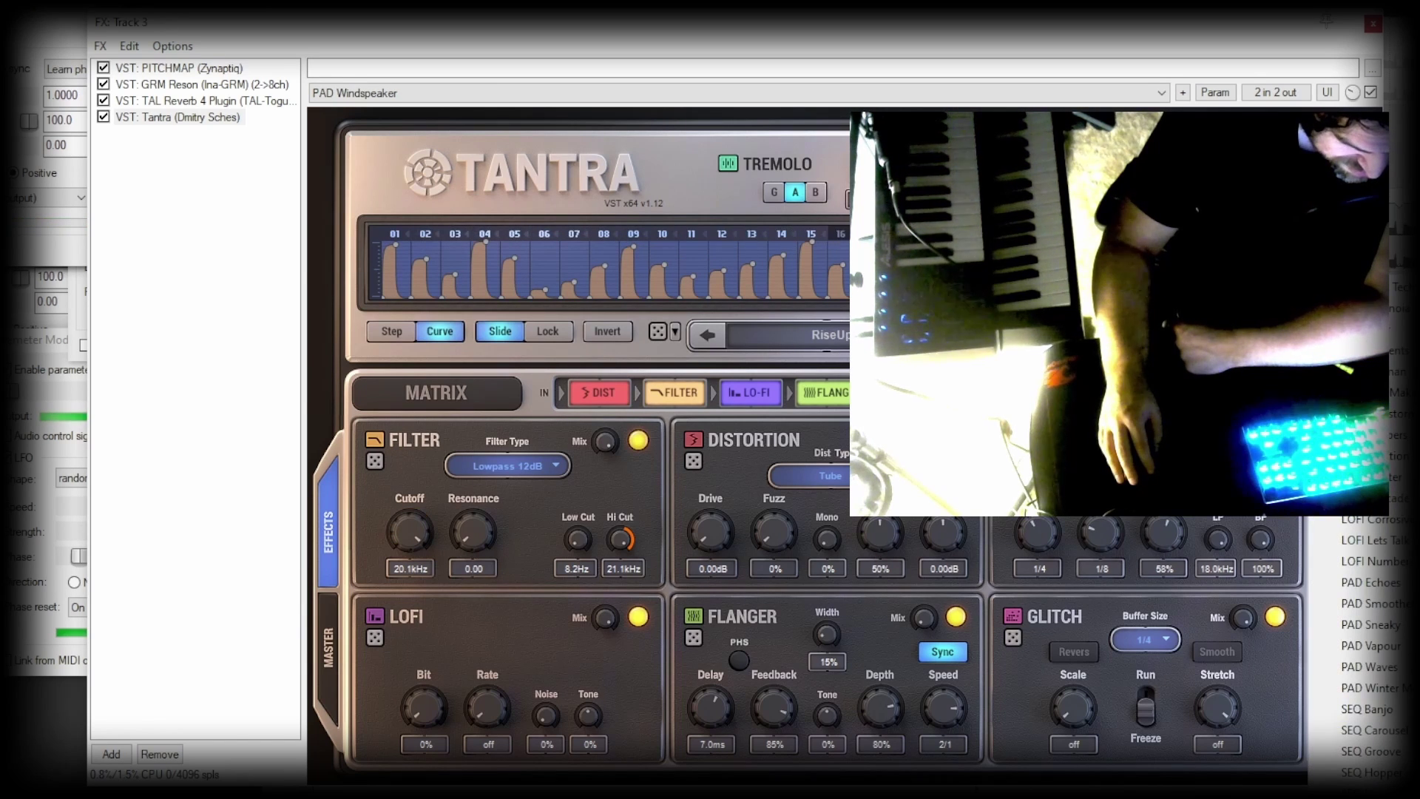
mouse_move(1272, 202)
left_click(1366, 371)
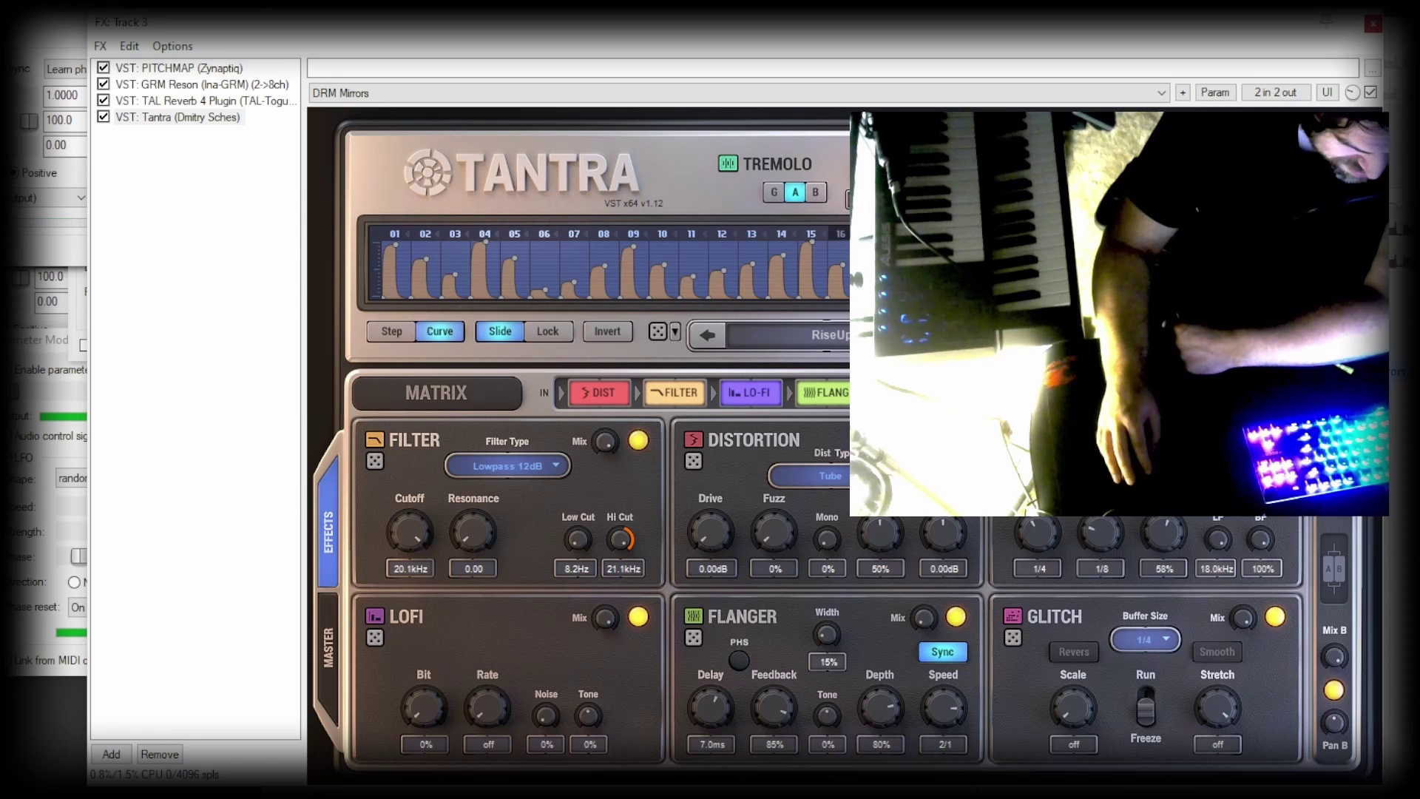
left_click(1175, 166)
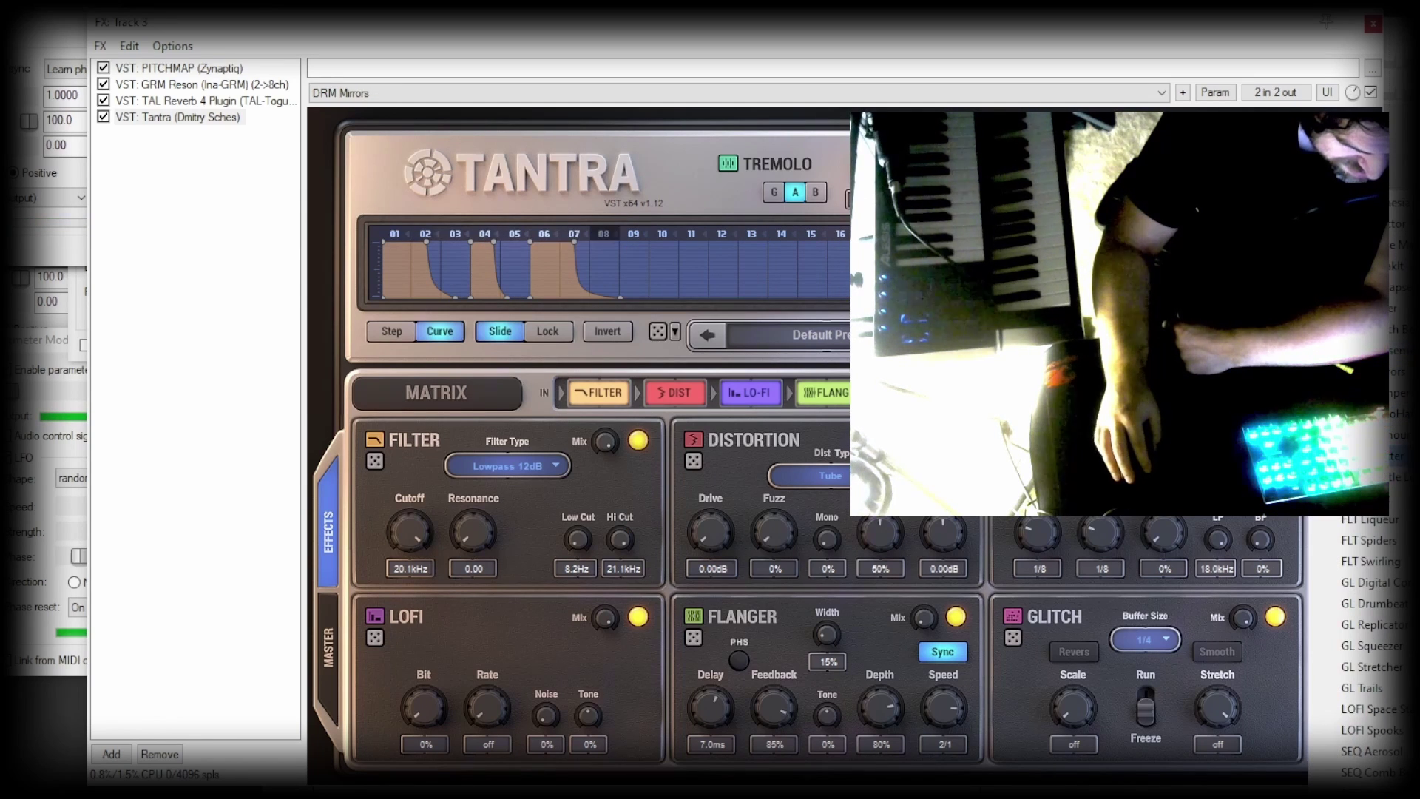
left_click(1368, 772)
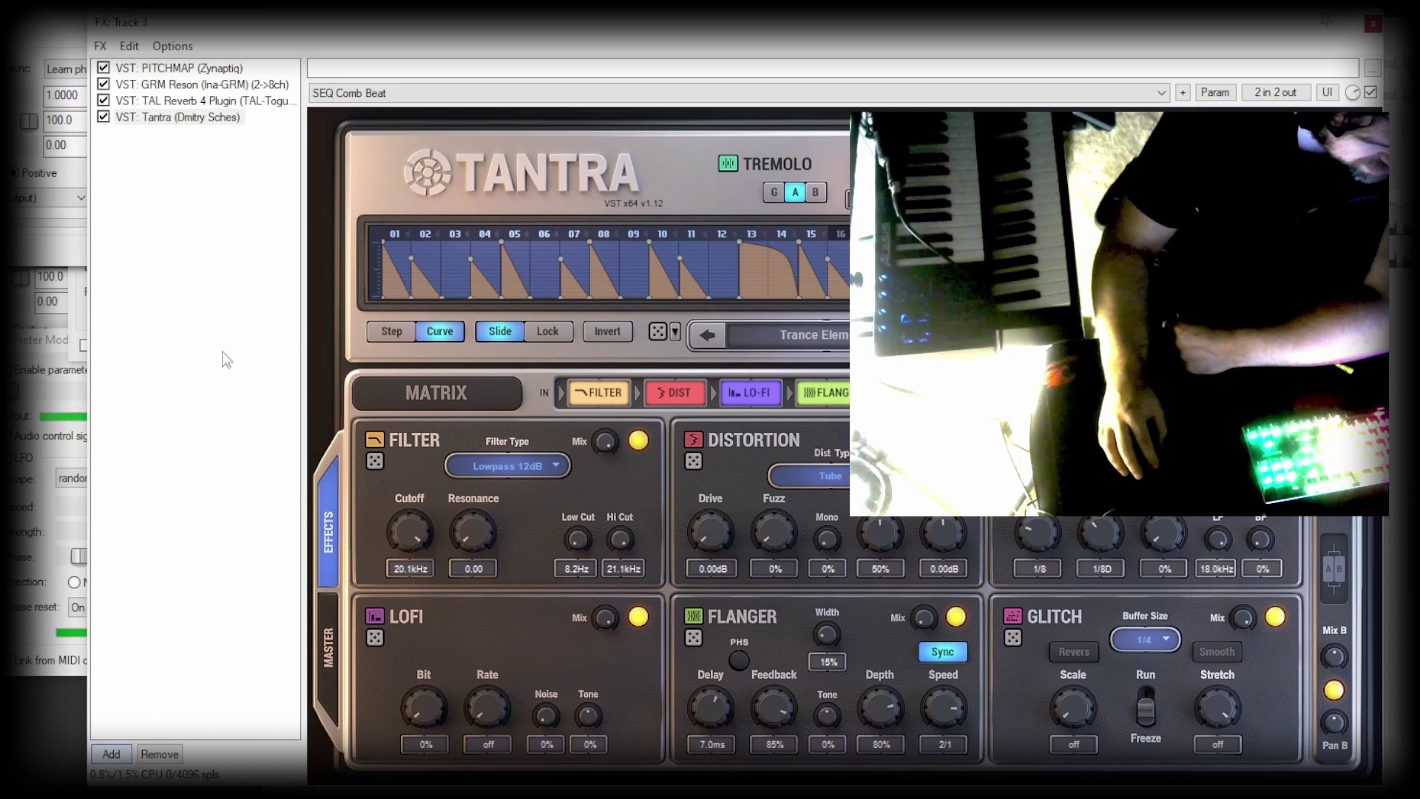
Step: Spread out the Track 3 effects window and the overlapping parameter modulation windows so their LFO controls are accessible
left_click_drag(351, 43, 679, 59)
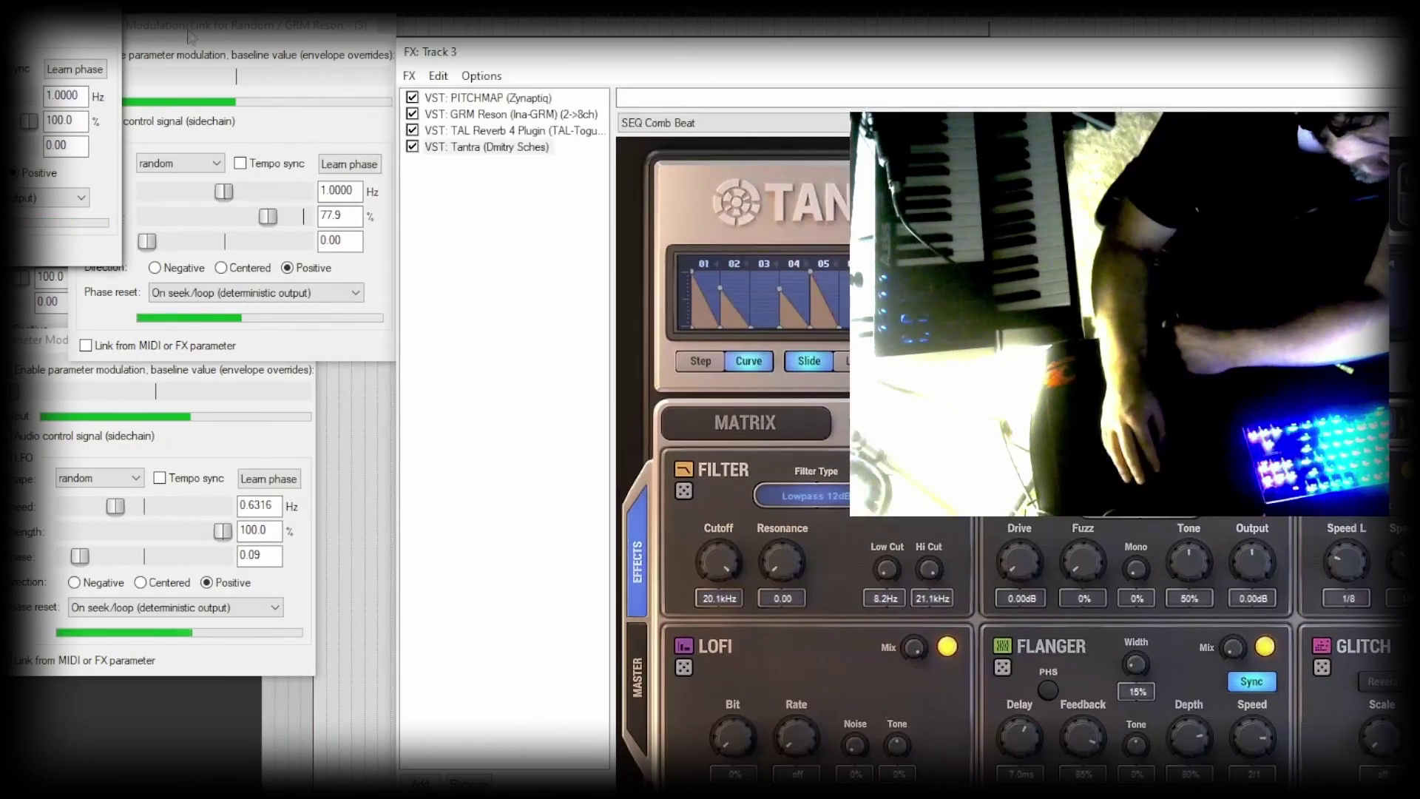
left_click_drag(231, 29, 434, 475)
left_click_drag(8, 0, 374, 503)
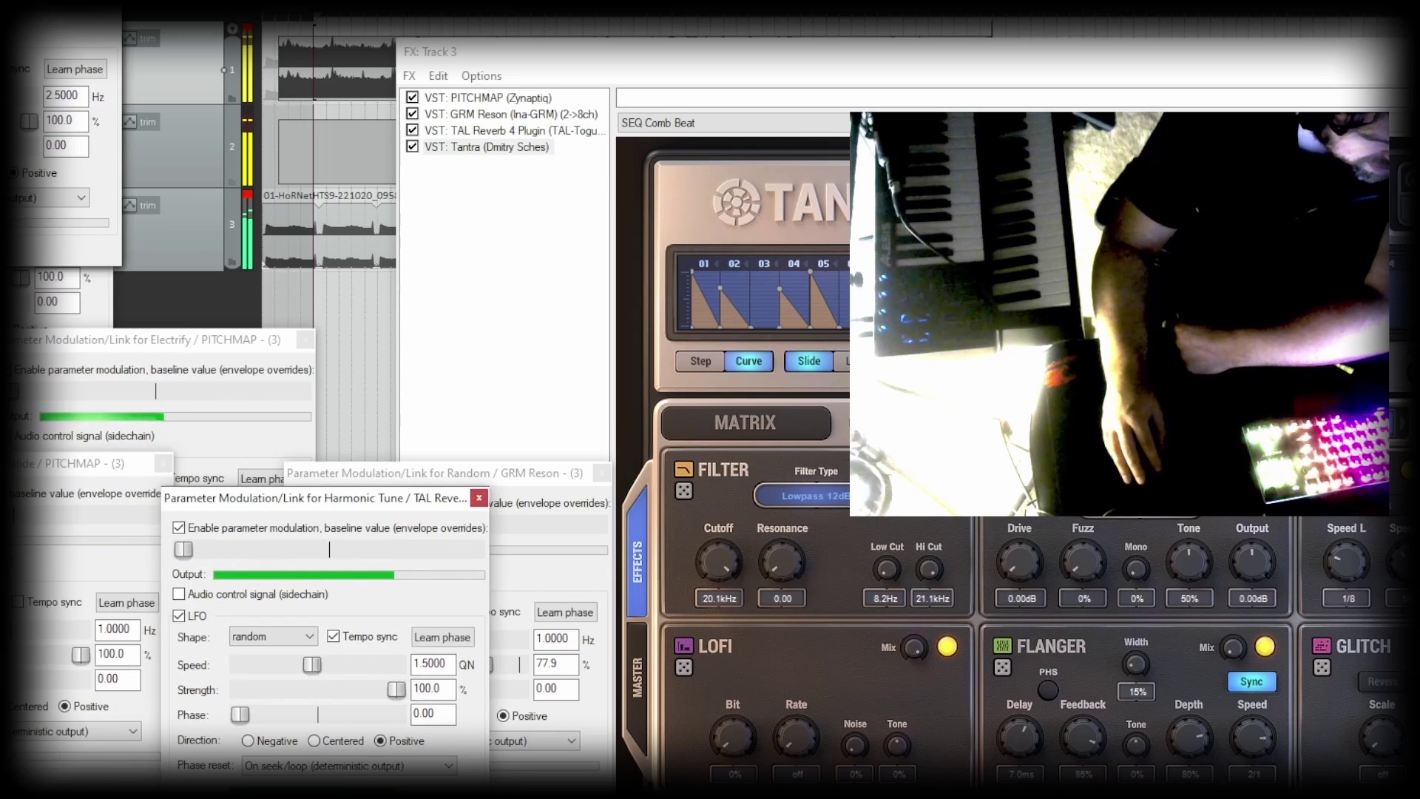
Step: Close the surplus parameter modulation windows stacked over the track controls, including the TAL Reverb 4 one
left_click_drag(12, 0, 11, 0)
left_click(112, 0)
left_click(112, 0)
left_click(111, 0)
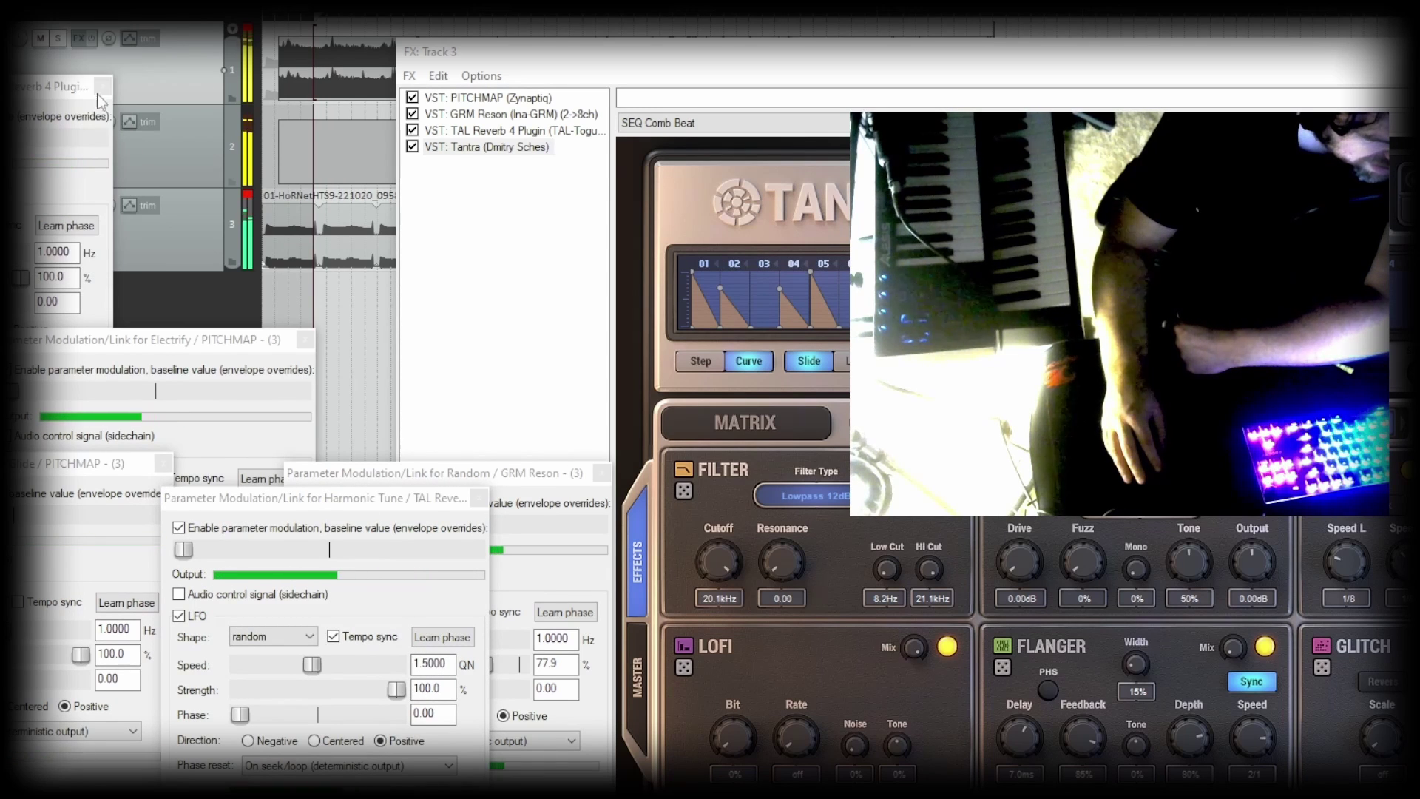
left_click(97, 92)
left_click(102, 86)
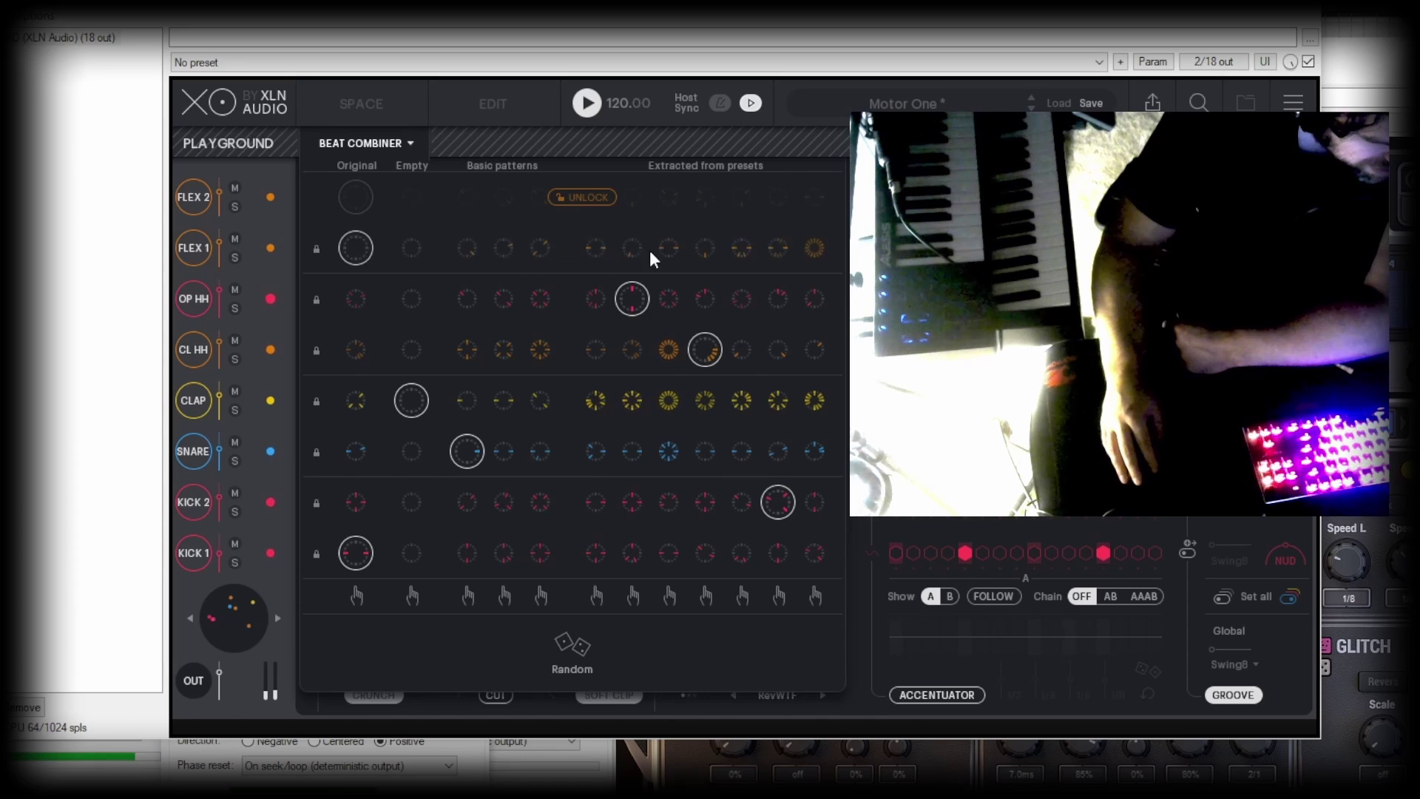
Step: Randomise the XO Beat Combiner several times to get a new drum pattern across all lanes
left_click(571, 646)
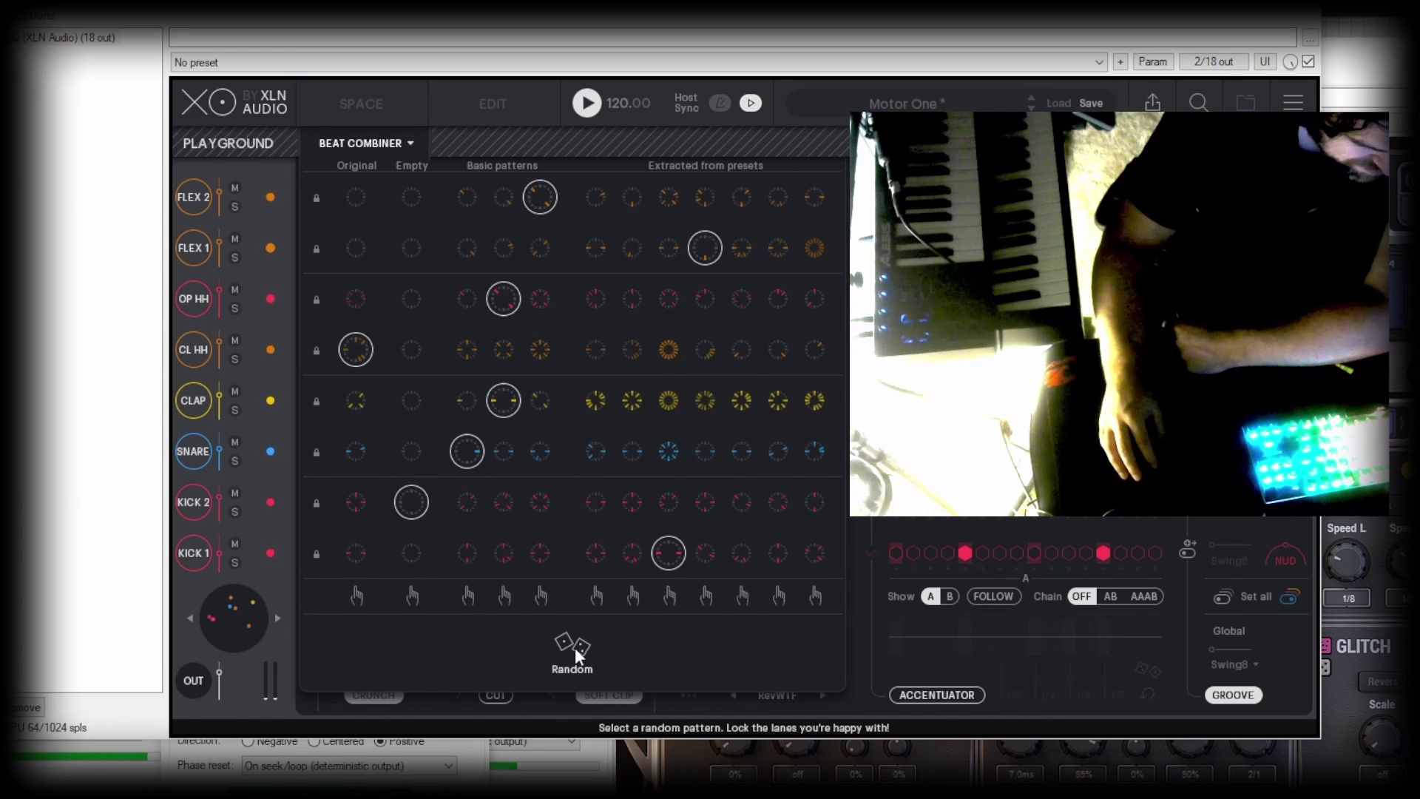
left_click(574, 646)
left_click(568, 650)
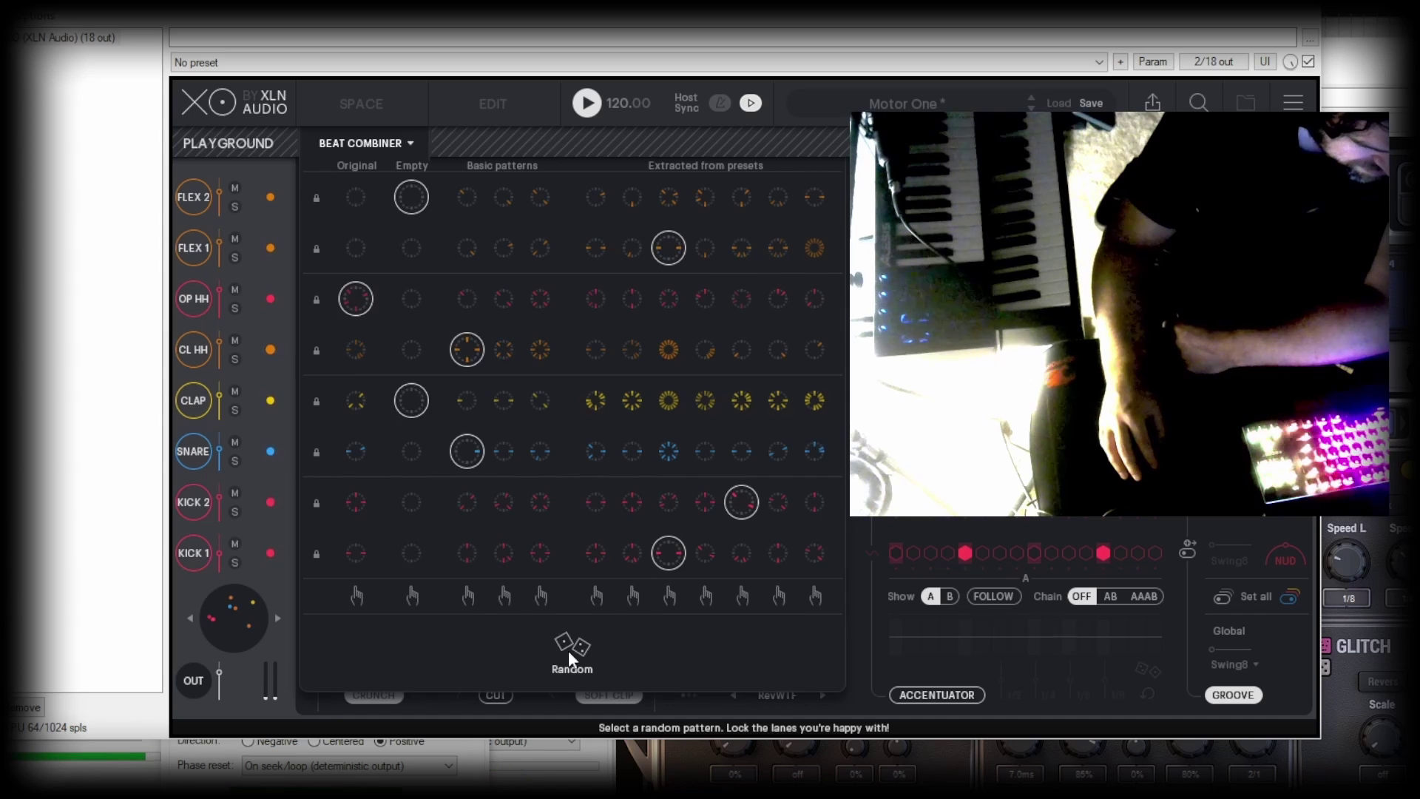
Step: Move the XO and Track 3 effects windows to uncover Tantra on Track 3 and randomise its Filter module
left_click_drag(773, 2, 458, 530)
left_click_drag(879, 63, 542, 37)
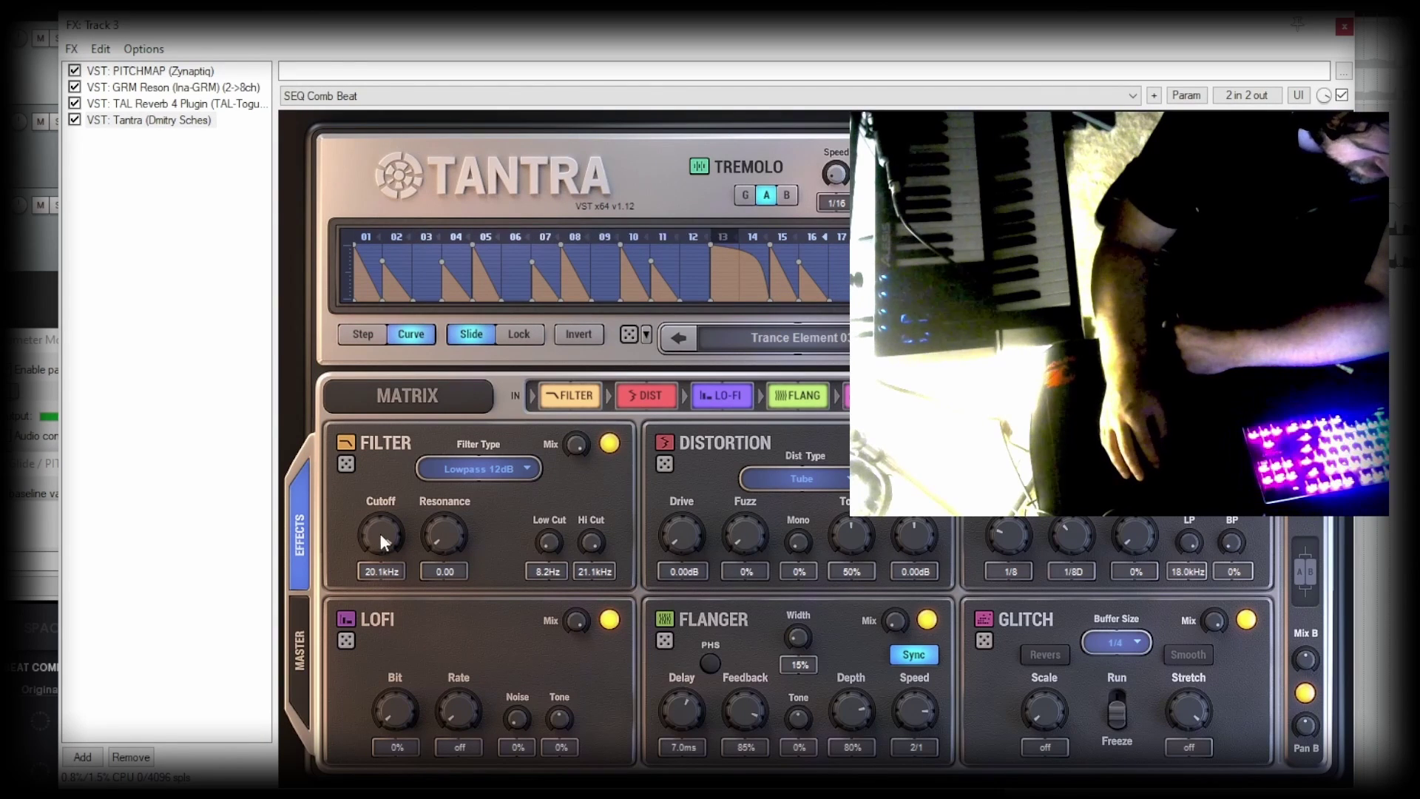
left_click(346, 464)
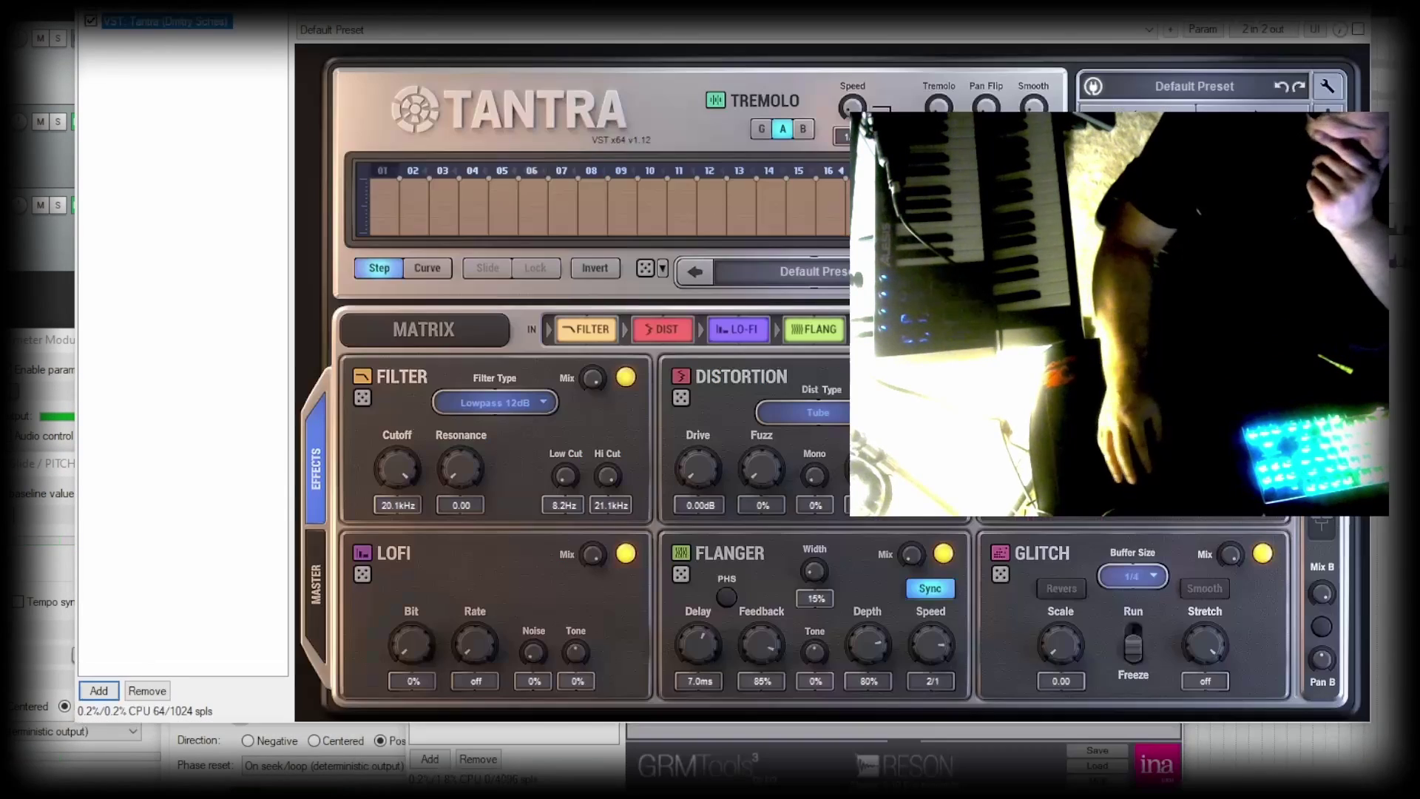
Step: Load the DRM Pumper preset in the newly added Tantra on the XO drum track
left_click(1216, 87)
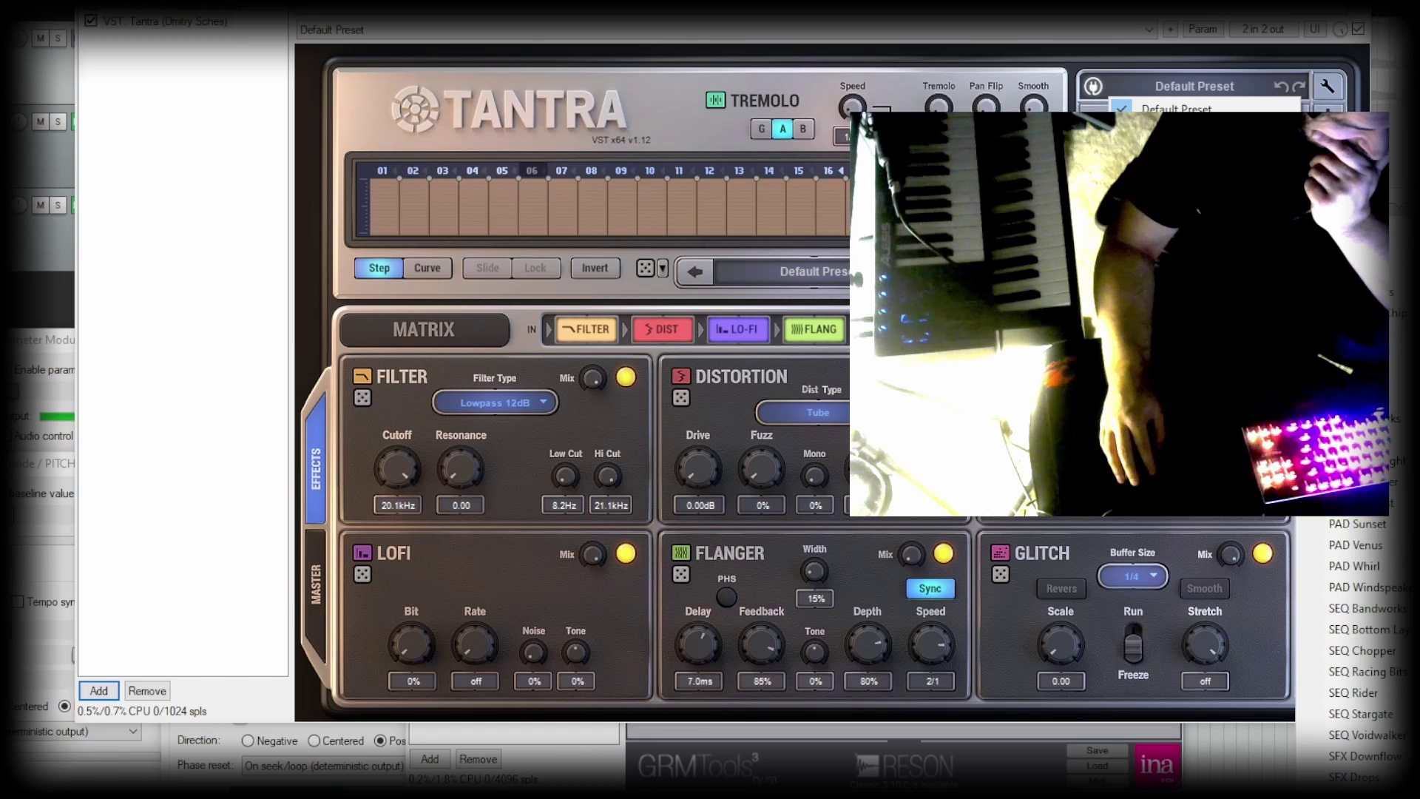
mouse_move(1206, 173)
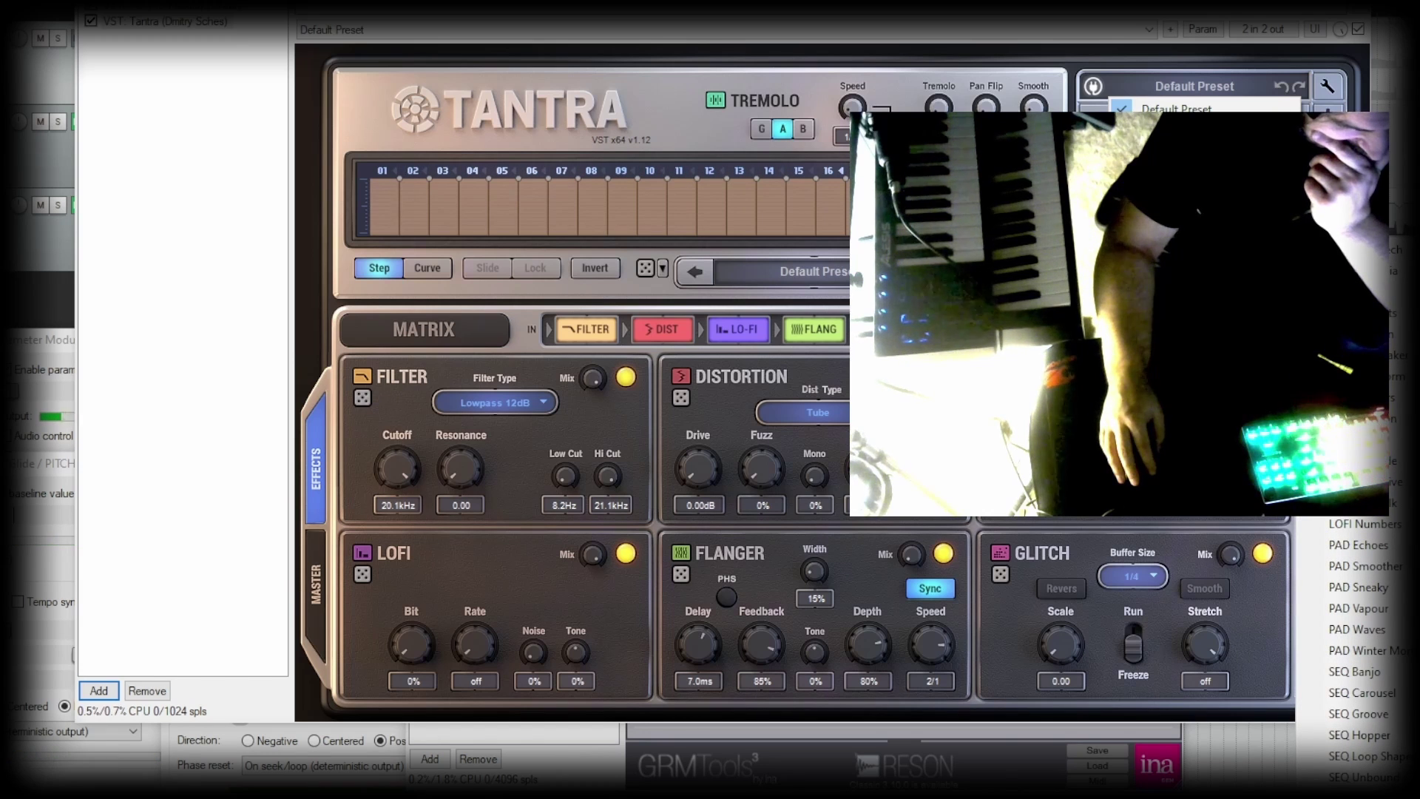
scroll(1360, 651, "up", 5)
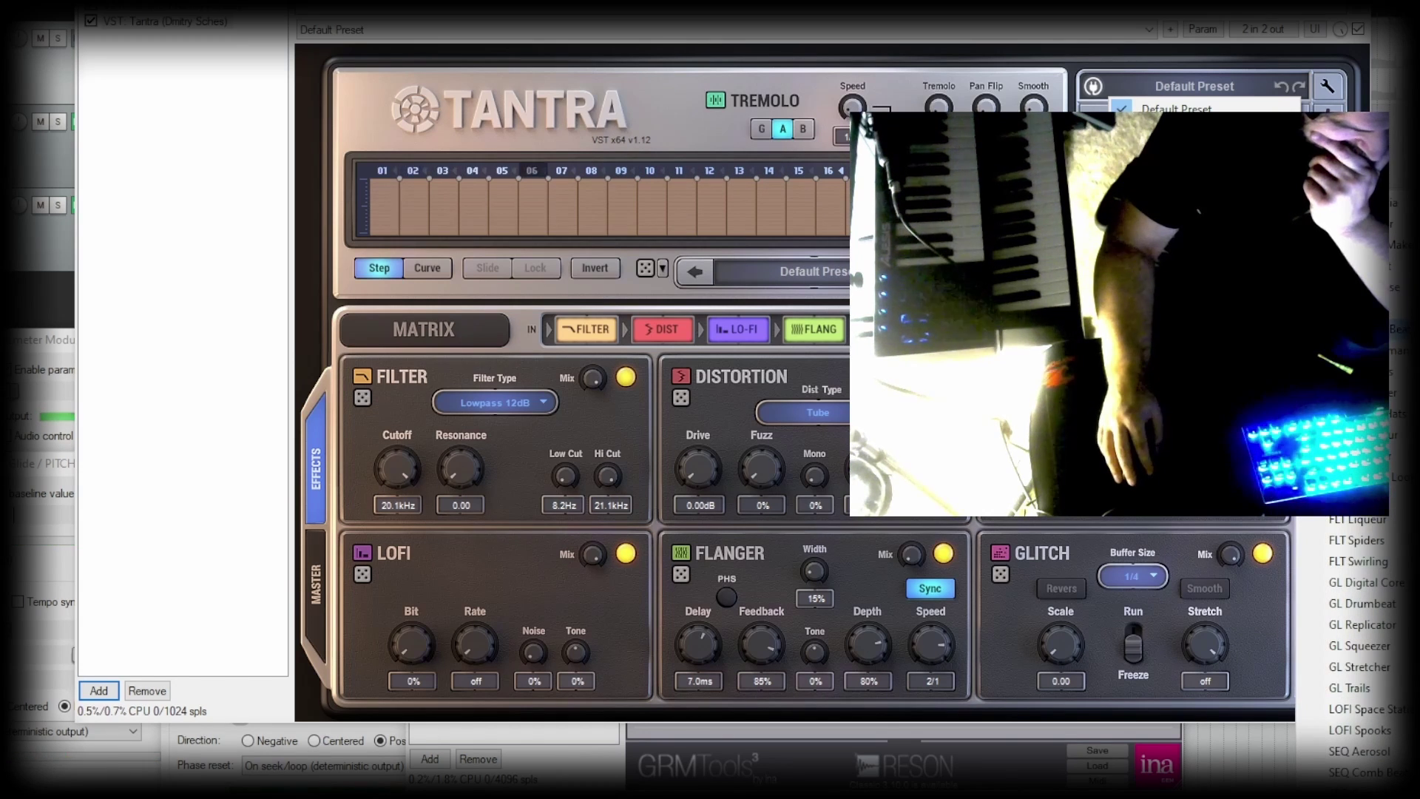
left_click(1360, 392)
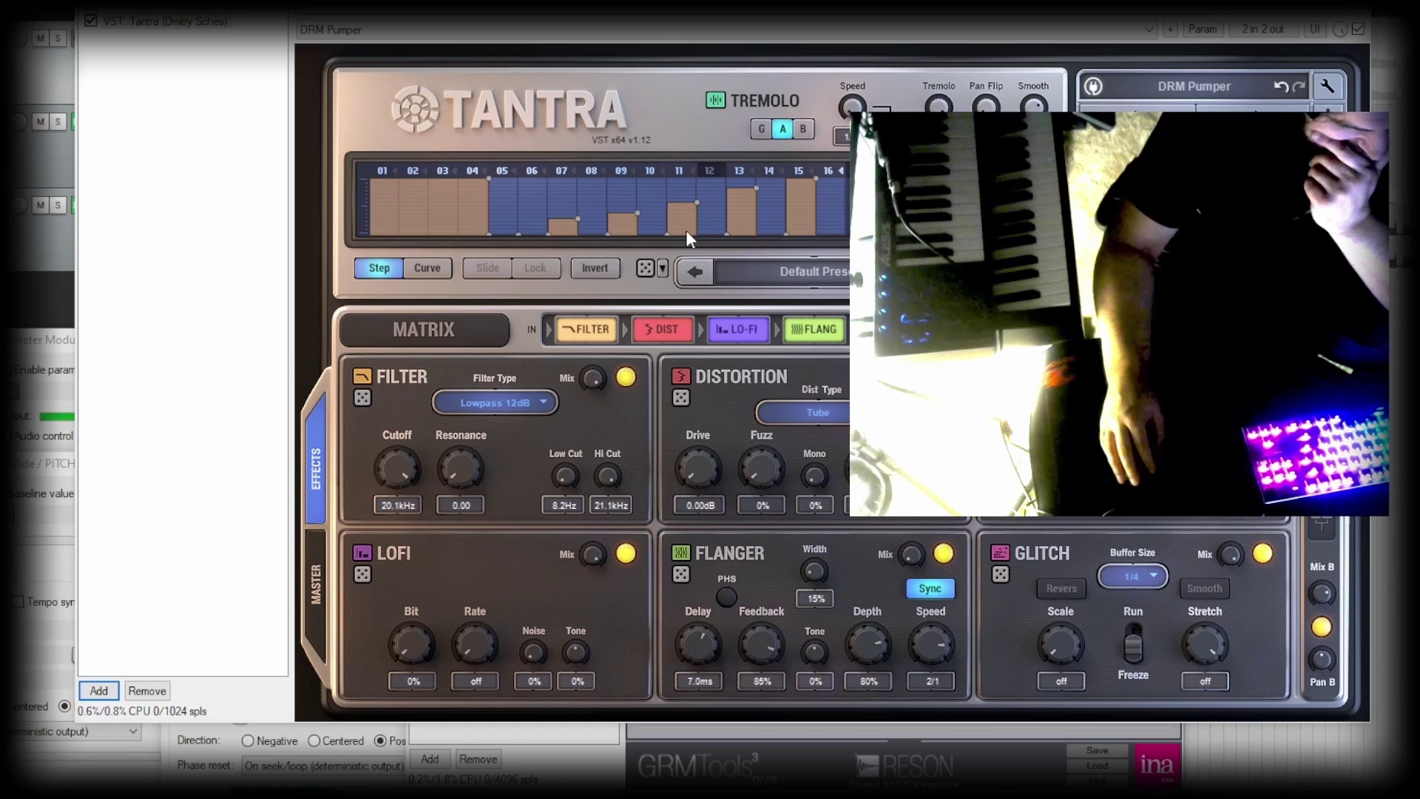
Step: Randomise the Tremolo step pattern of the drum track's Tantra a couple of times
left_click(644, 269)
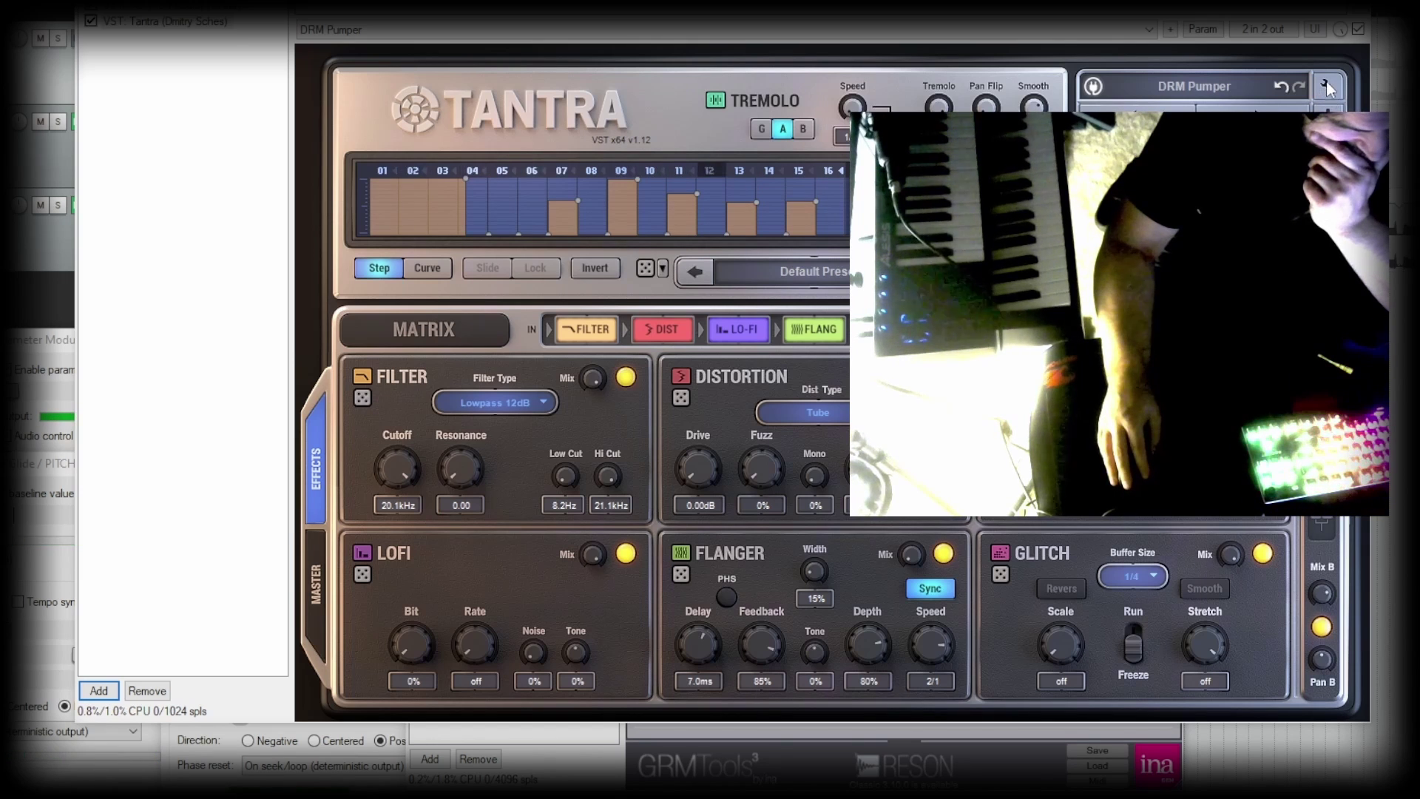
left_click_drag(1342, 34, 1341, 80)
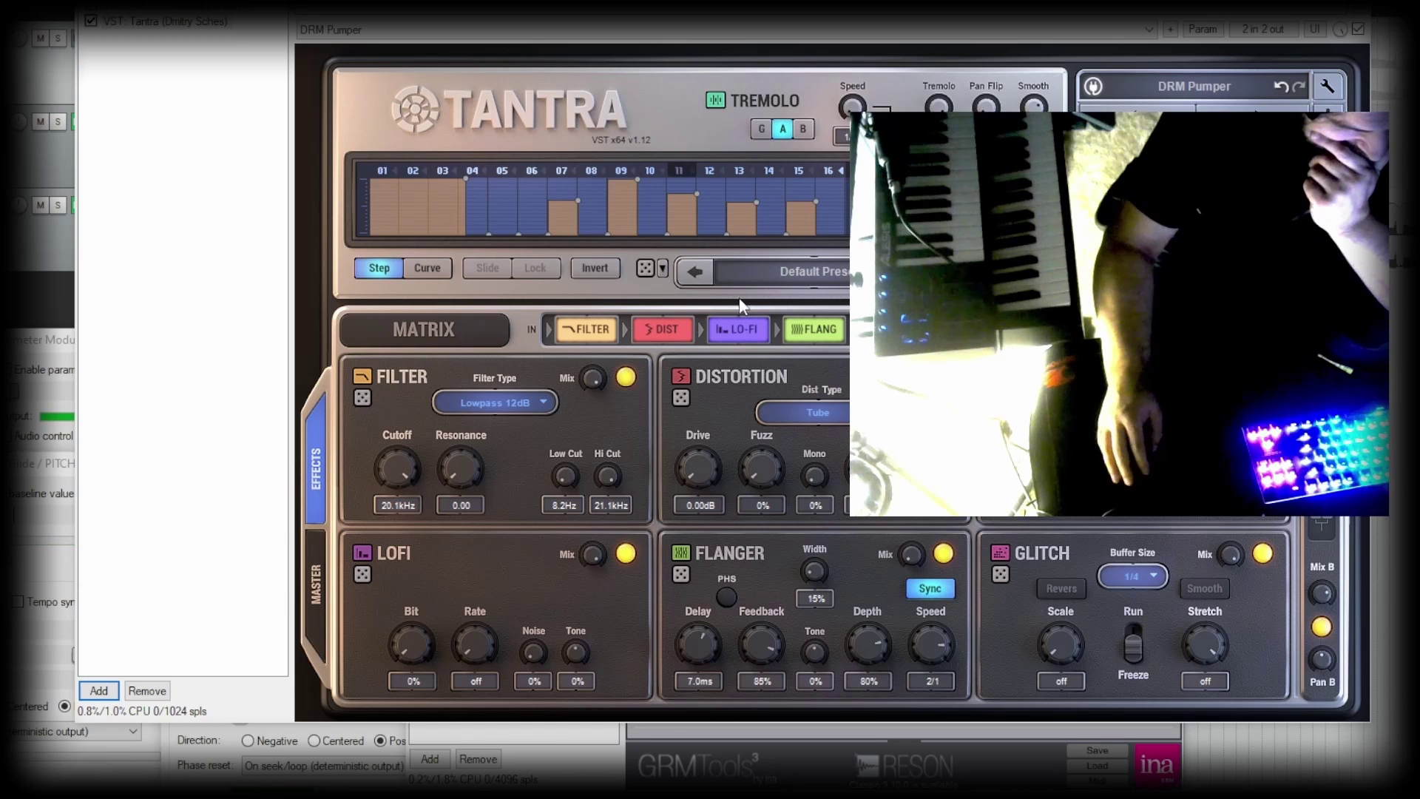
left_click(640, 269)
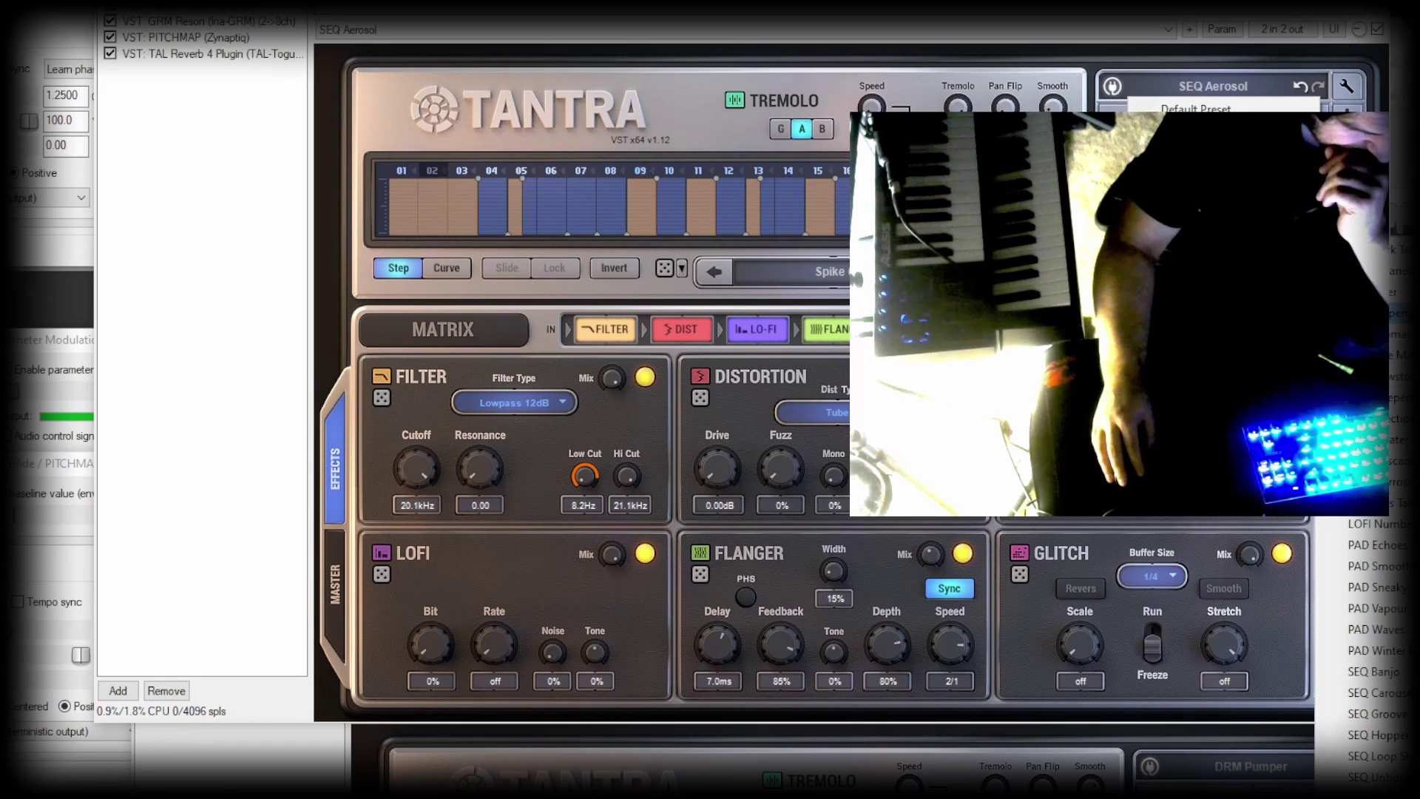
Step: Load the DRM ShakeIt preset in the Tantra chained with GRM Reson and PITCHMAP, and show GRM Reson from that chain
mouse_move(1224, 292)
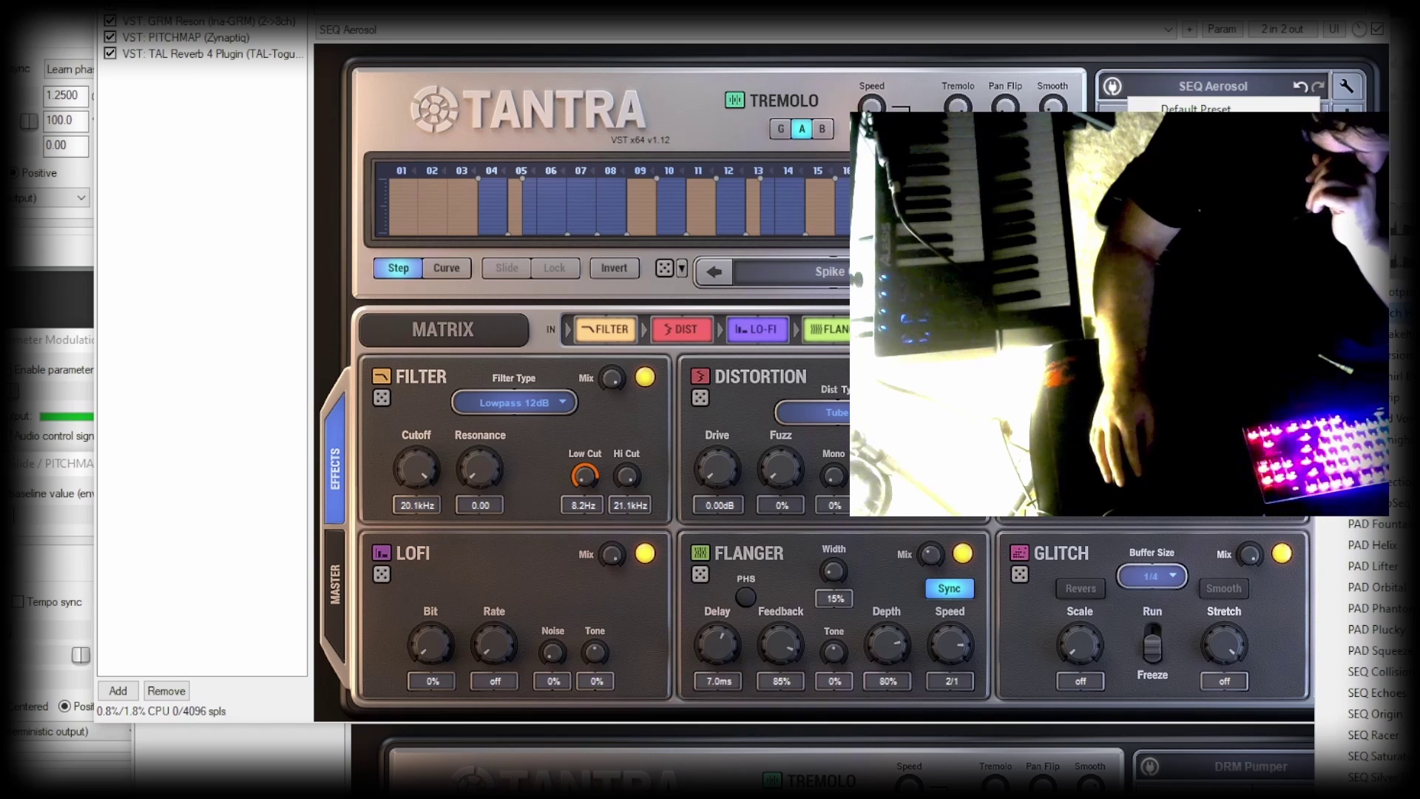
left_click(1372, 334)
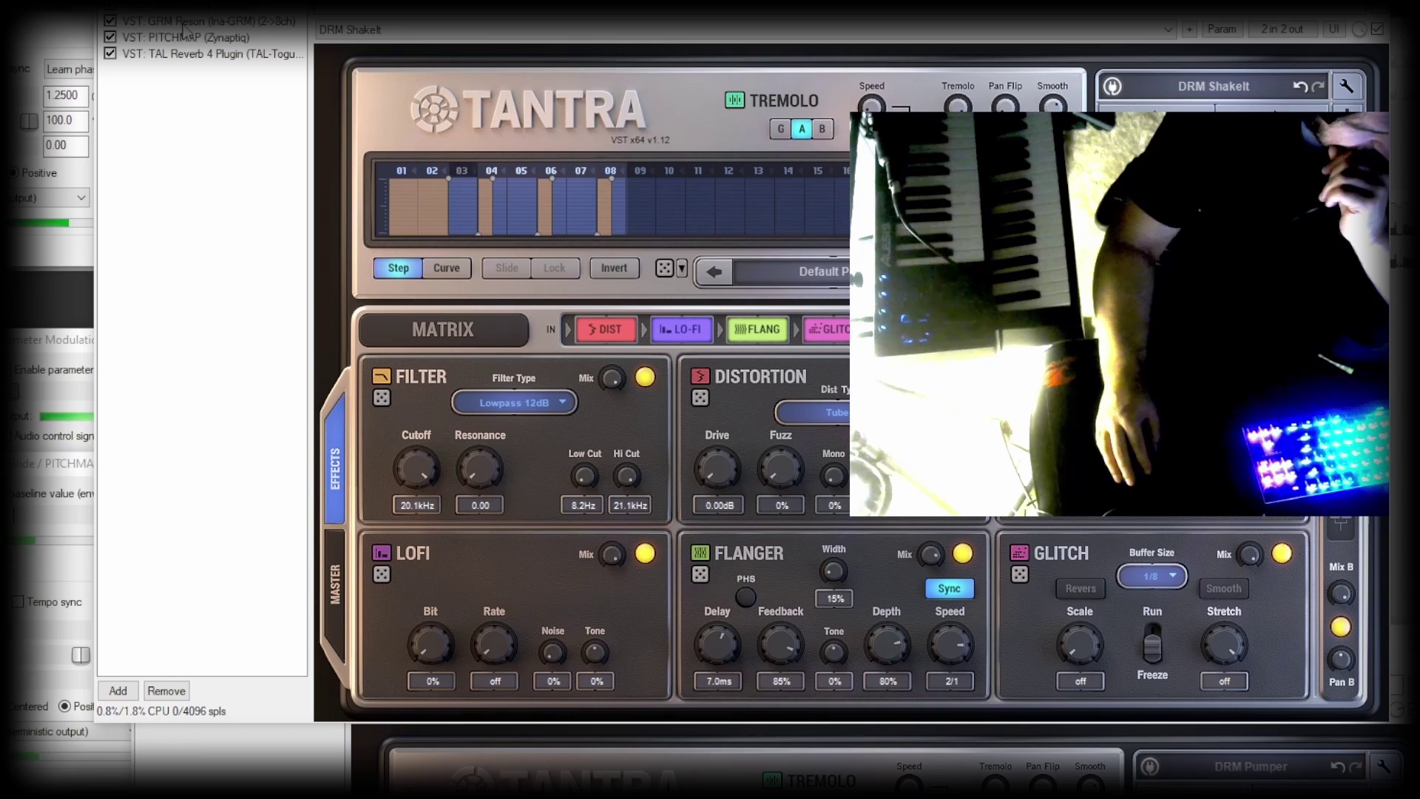
left_click_drag(179, 23, 177, 39)
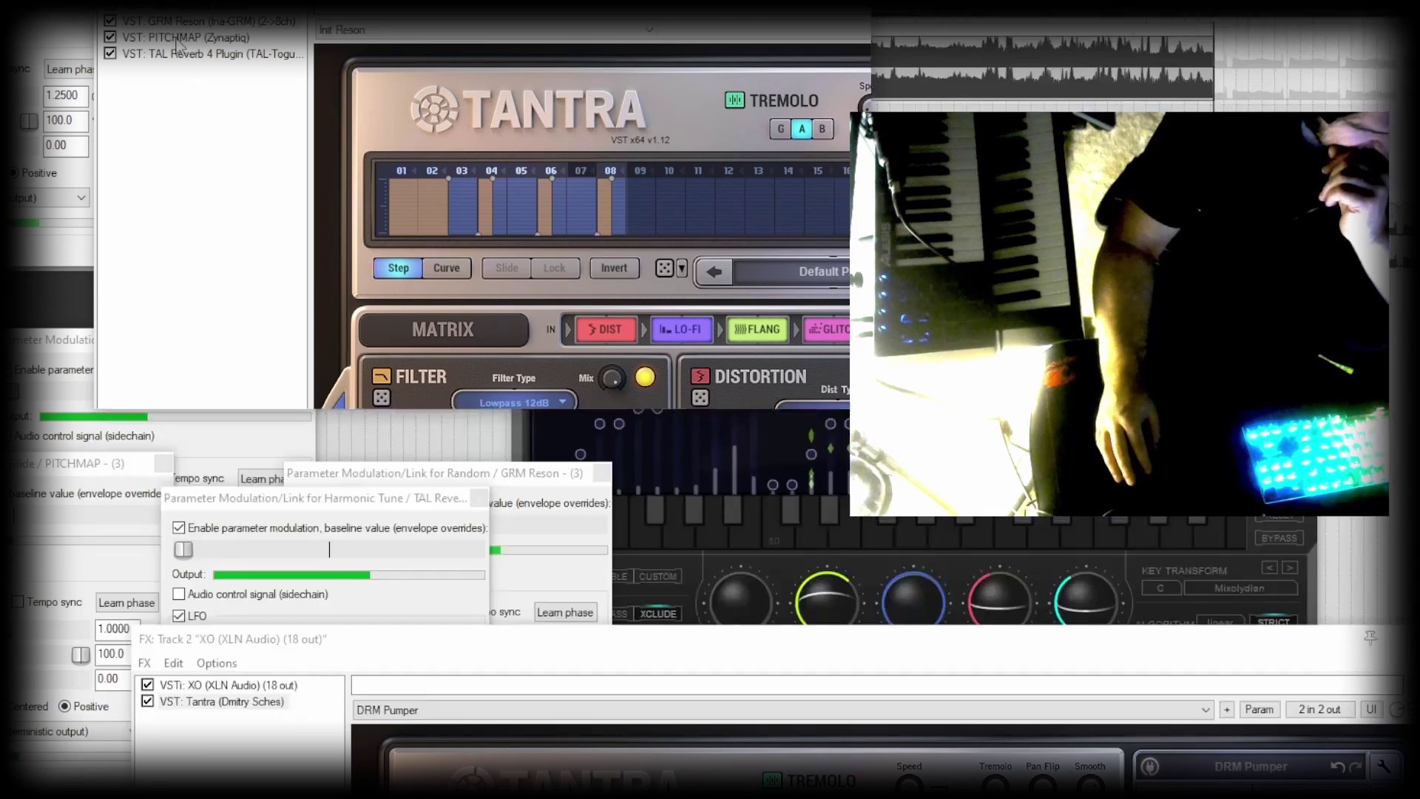